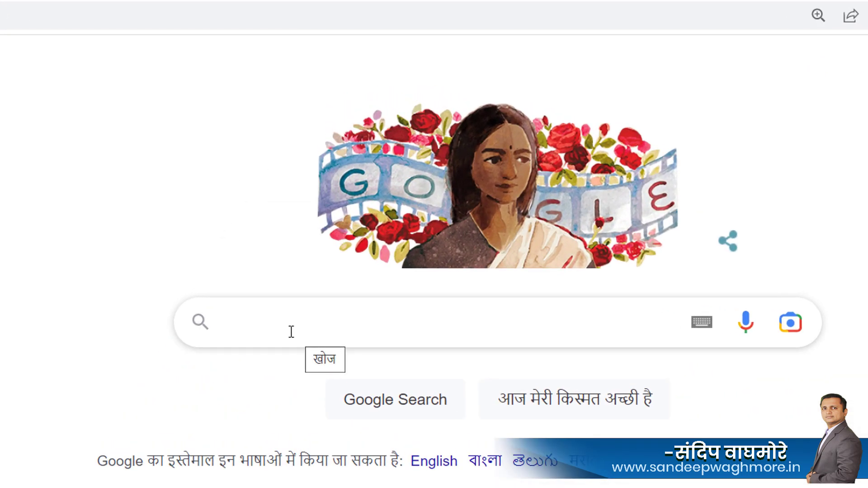
Rerun the recent Google search for 'sdms' and open the SDMS Student Database Management System site.
click(262, 326)
click(73, 343)
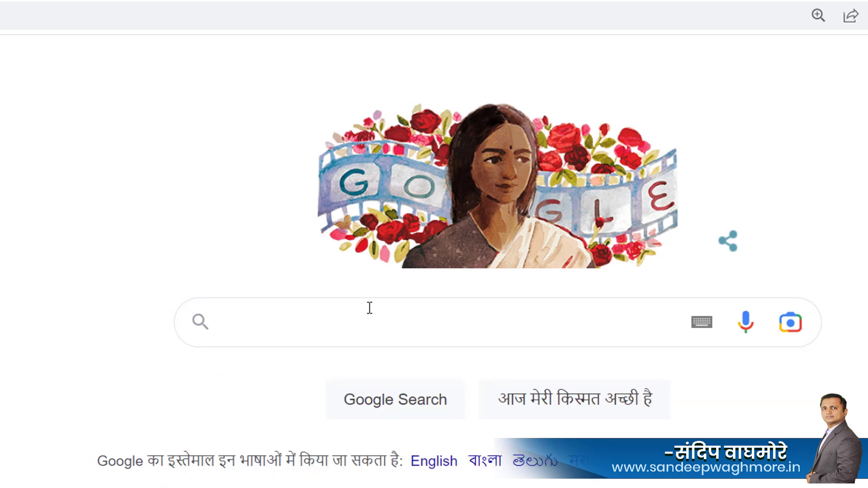
click(319, 310)
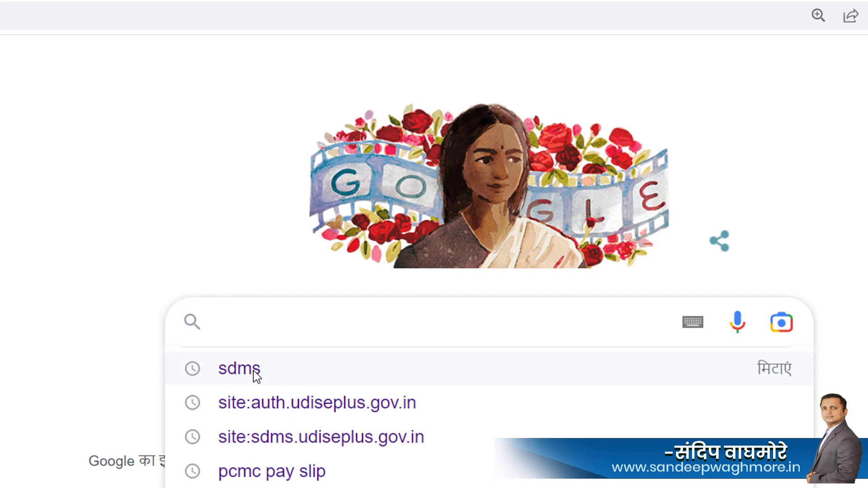
click(254, 370)
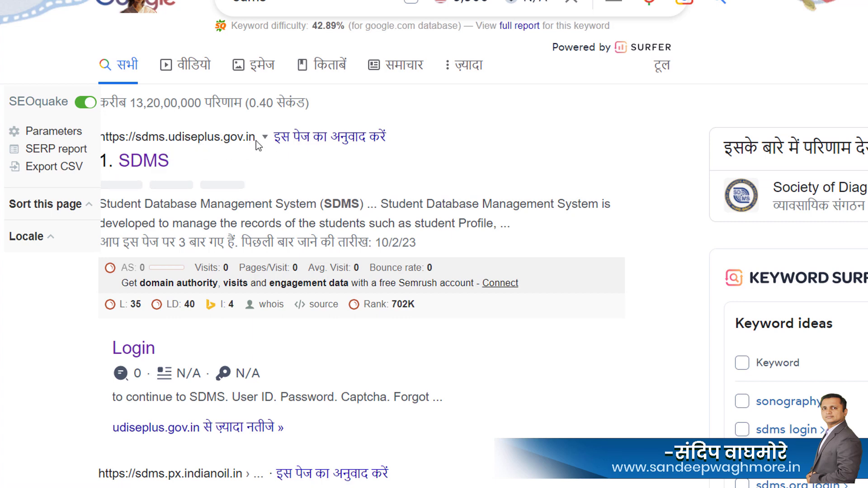
click(159, 171)
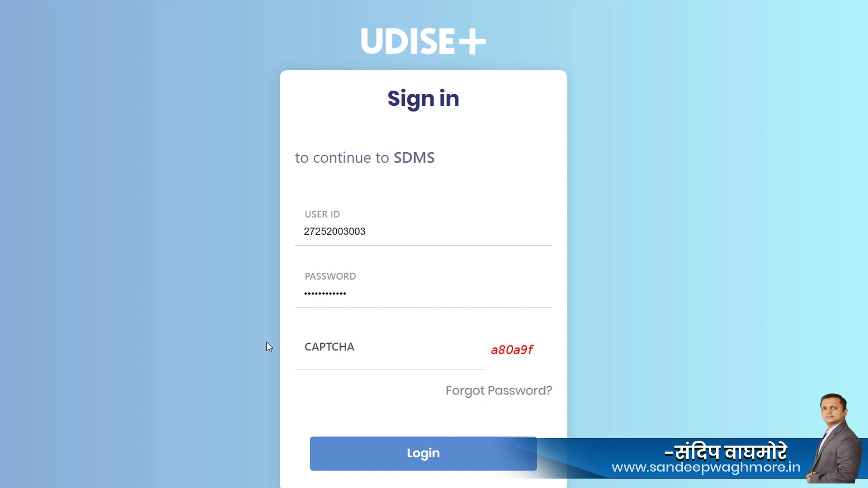
Enter the captcha code and log in to the school dashboard.
click(354, 363)
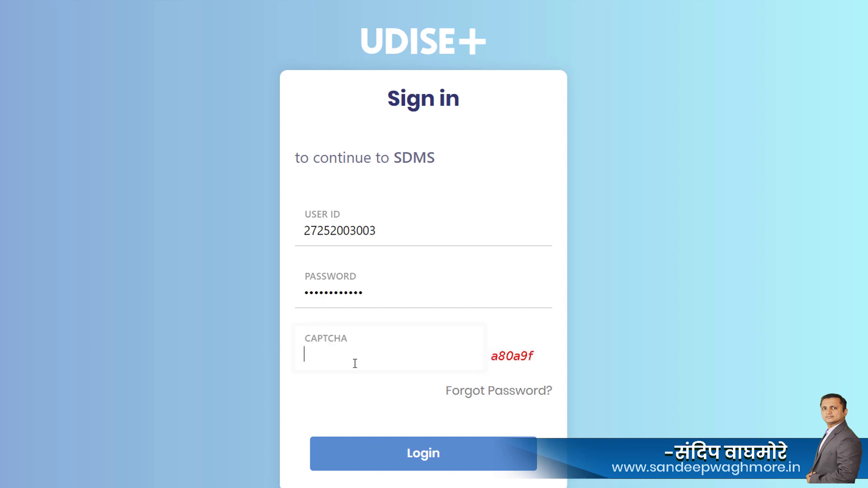
text(a80a9f)
click(433, 456)
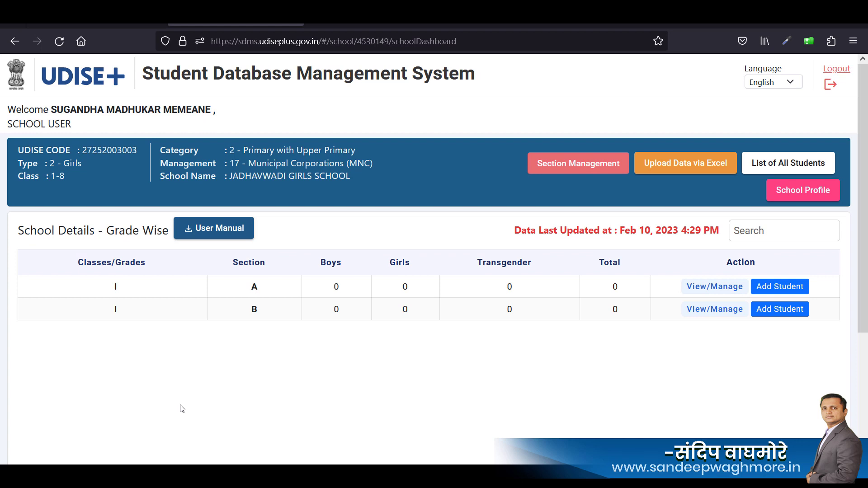
click(791, 82)
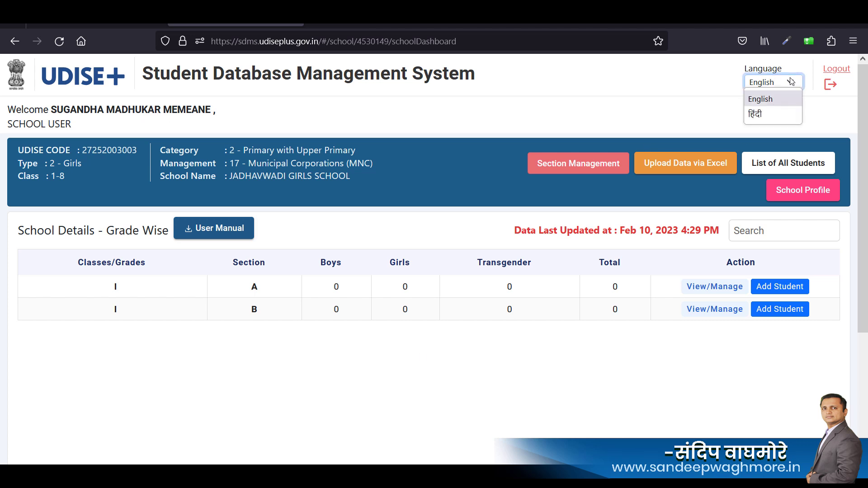
click(661, 103)
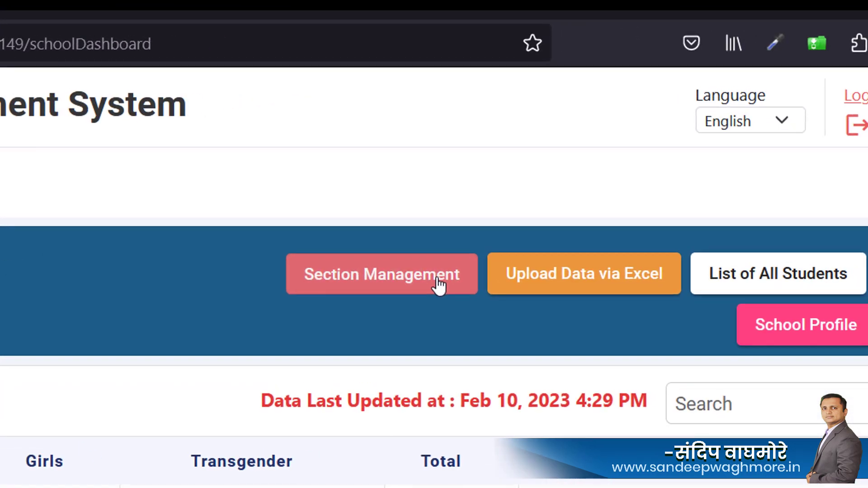
In Section Management, add section A for Class II with 10-Marathi as medium of instruction.
click(629, 162)
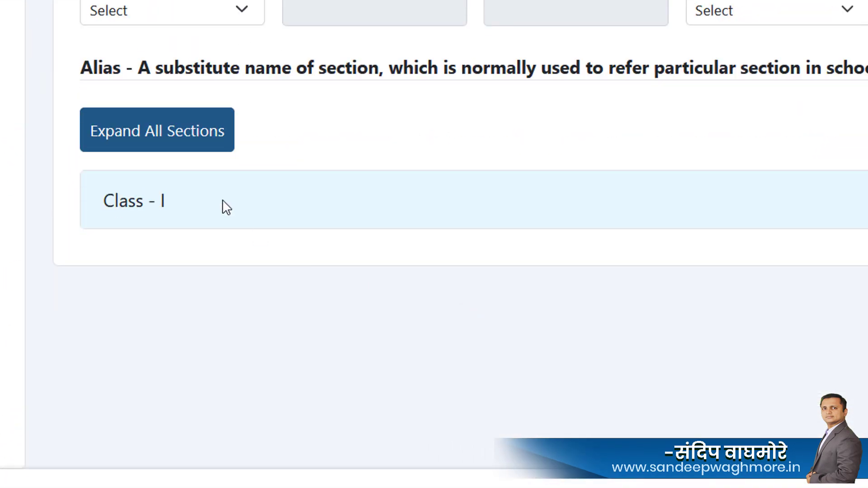
click(243, 18)
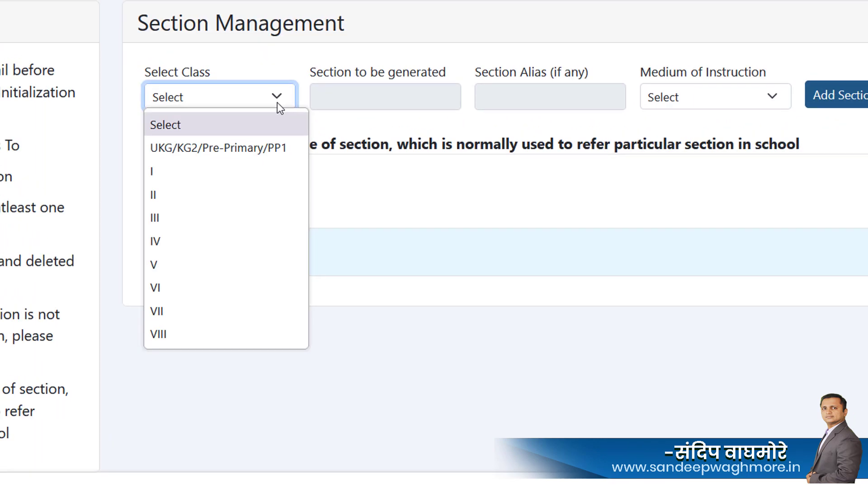
click(219, 199)
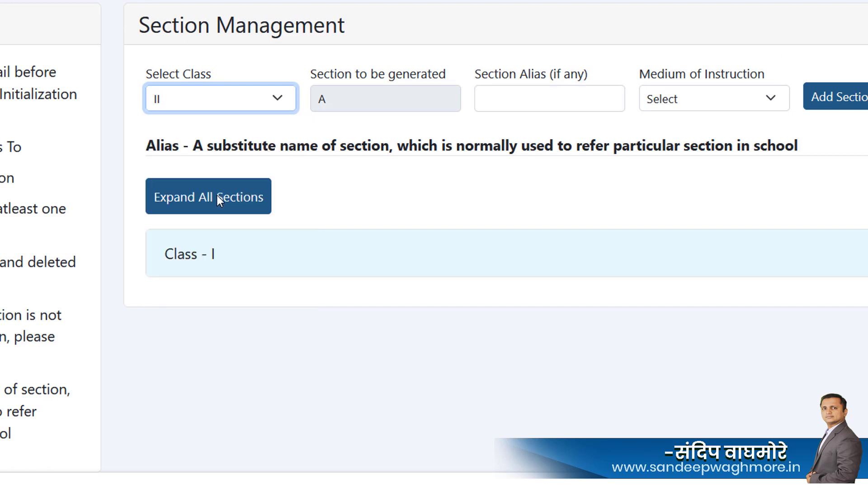
click(397, 109)
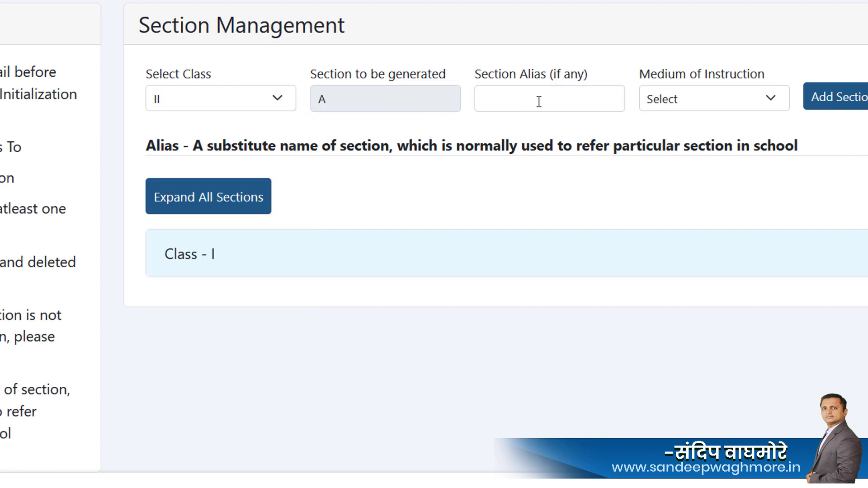
click(770, 105)
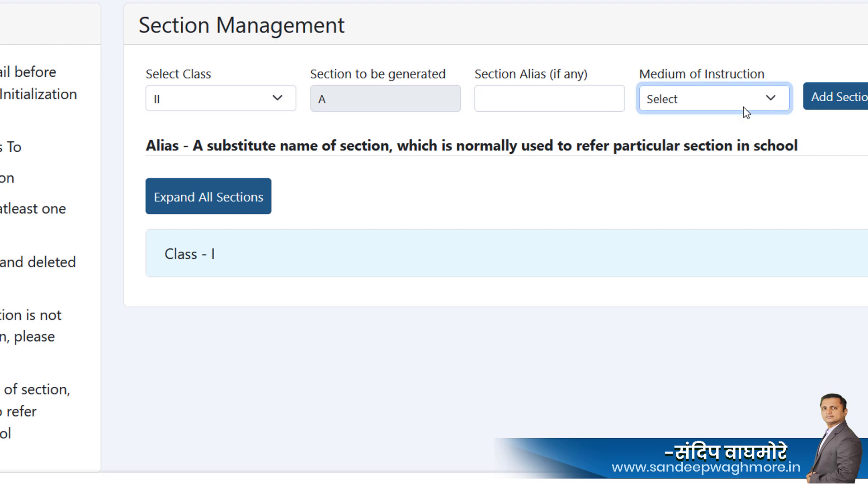
click(742, 107)
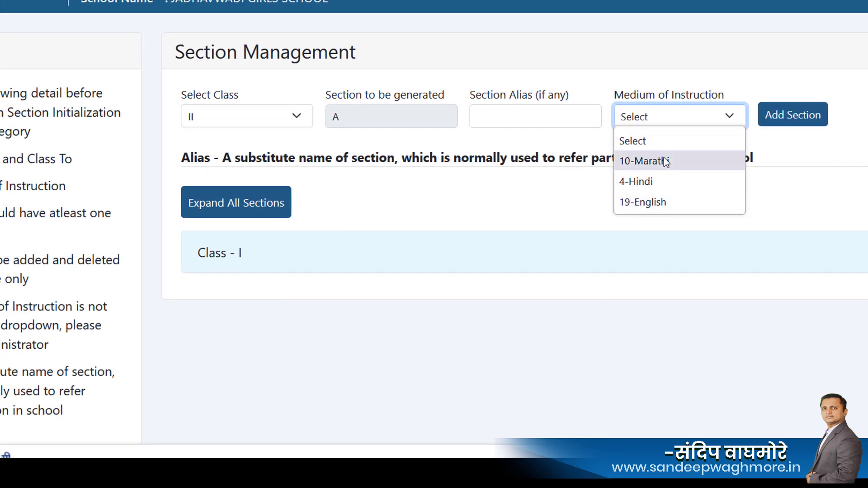
click(663, 158)
click(672, 121)
click(722, 129)
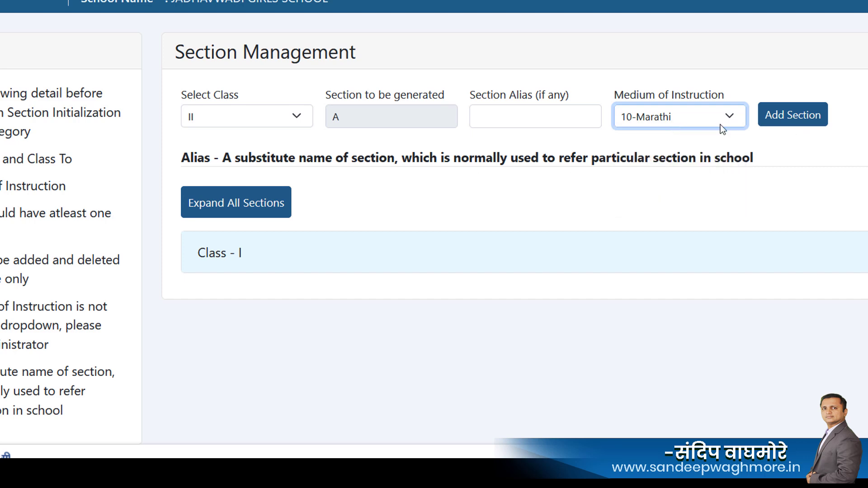
click(812, 122)
scroll(399, 312, down, 1)
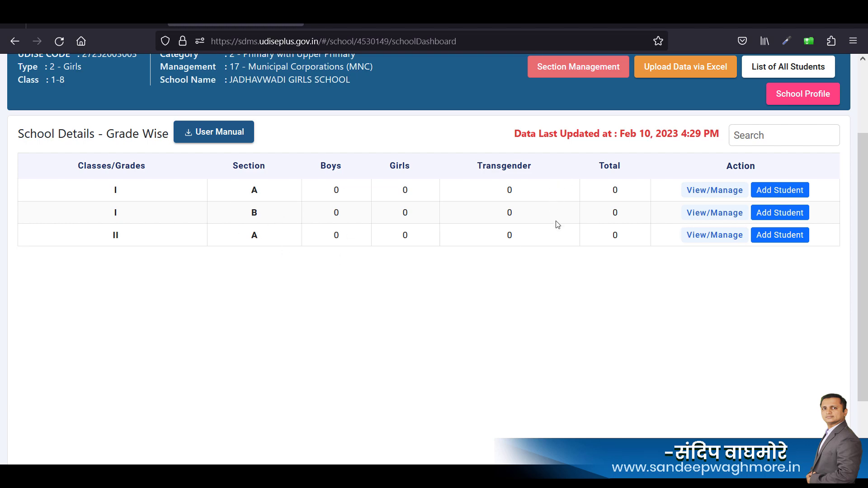
scroll(555, 223, down, 2)
scroll(558, 213, up, 3)
click(575, 131)
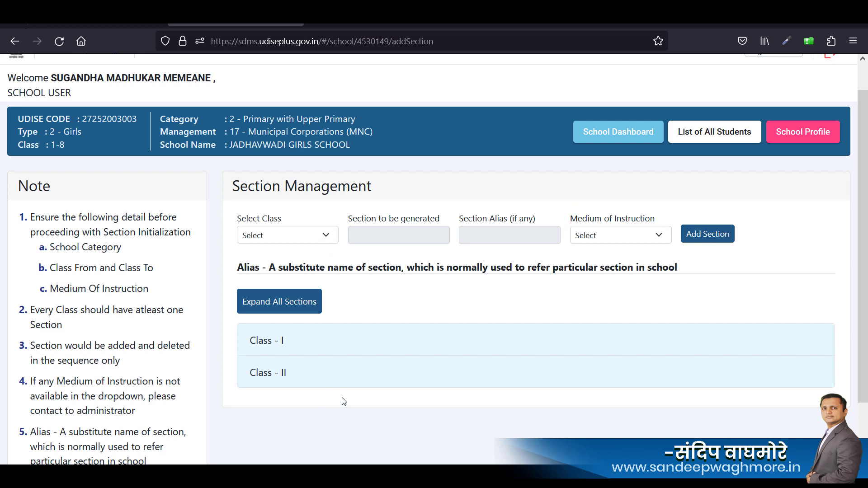
scroll(392, 334, down, 2)
scroll(532, 282, up, 2)
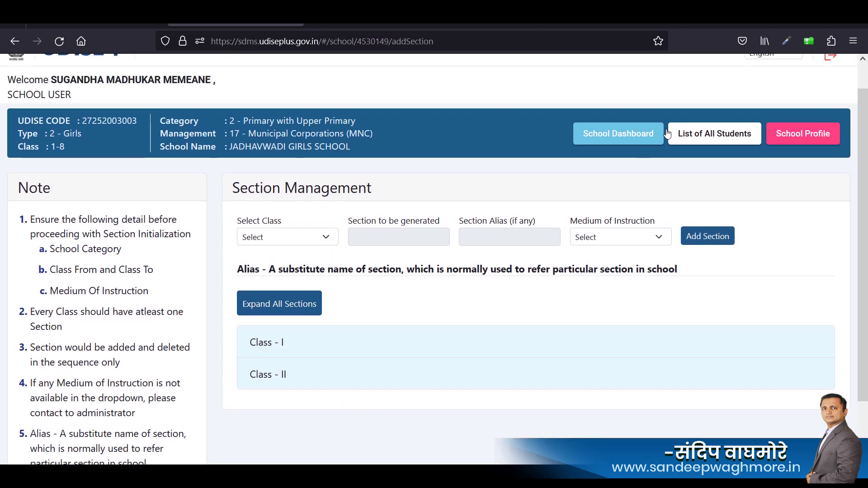
click(624, 135)
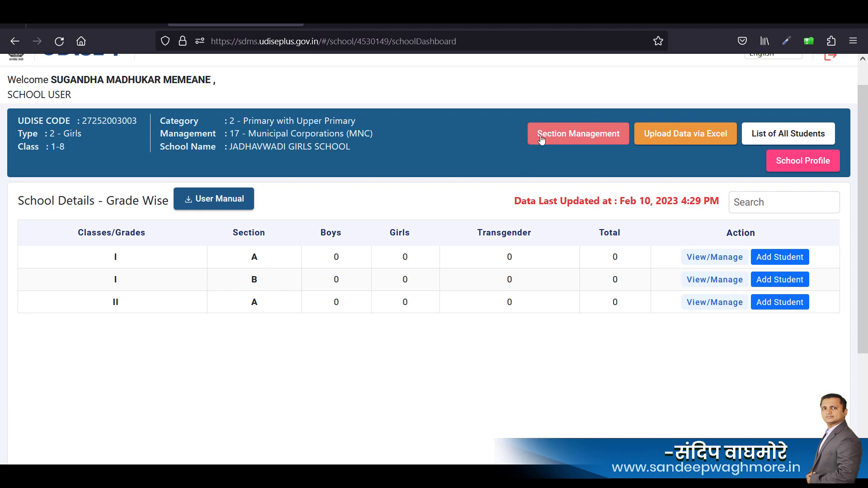
Add section C to Class I with 10-Marathi medium and check the section list.
click(559, 138)
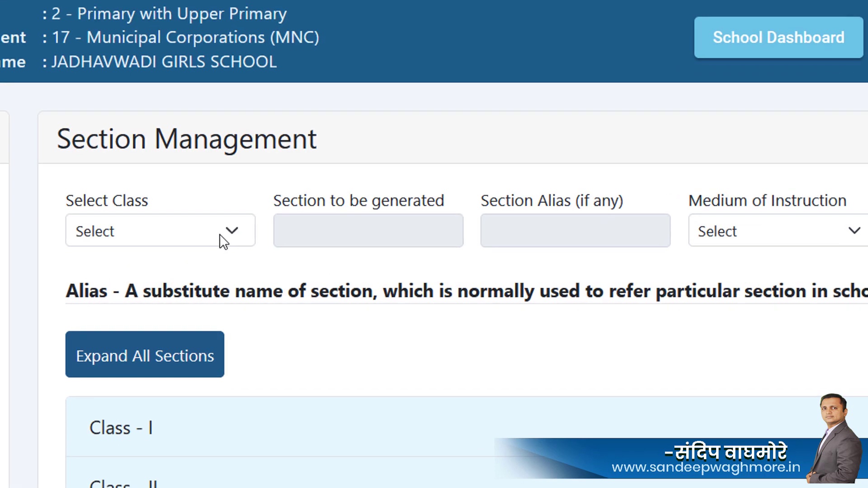
click(296, 238)
click(108, 335)
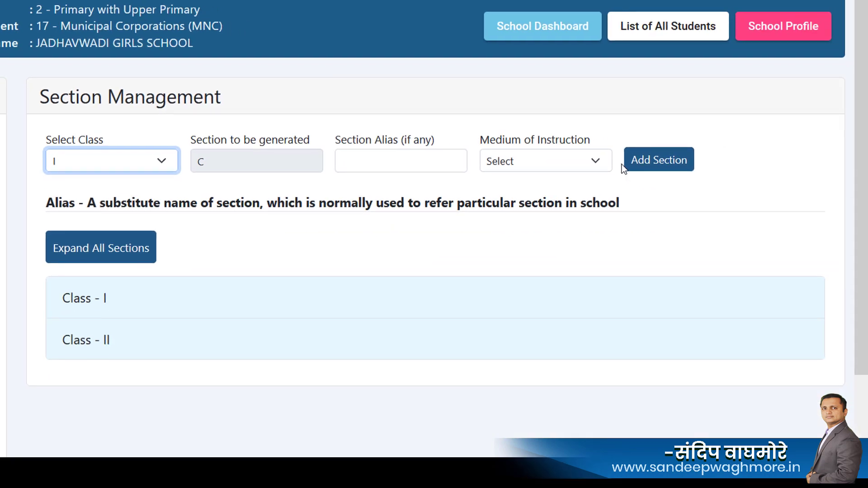
click(857, 223)
click(514, 207)
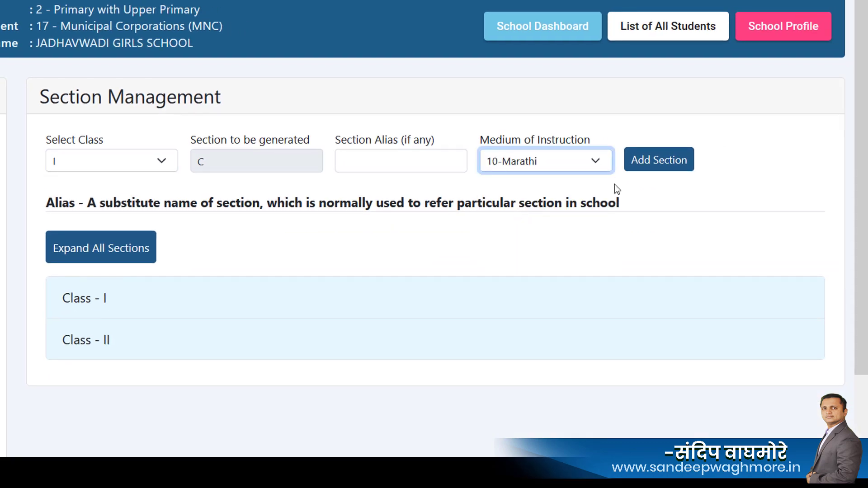
click(671, 167)
scroll(224, 373, down, 1)
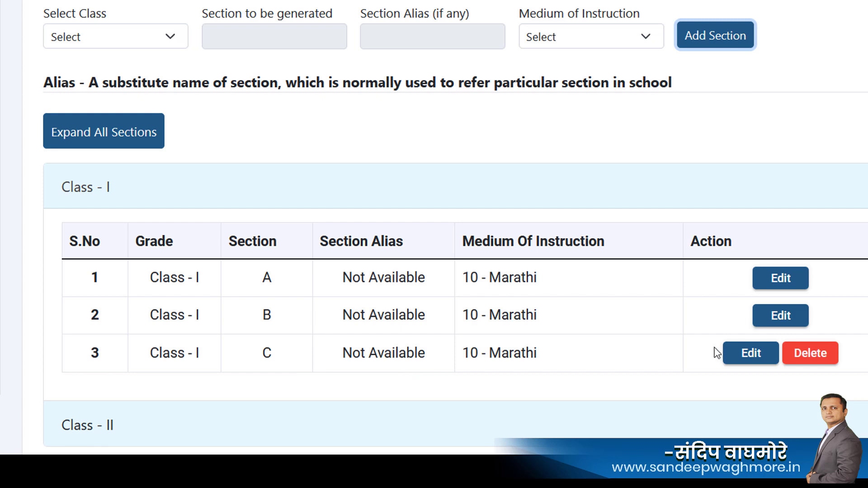
scroll(608, 312, up, 3)
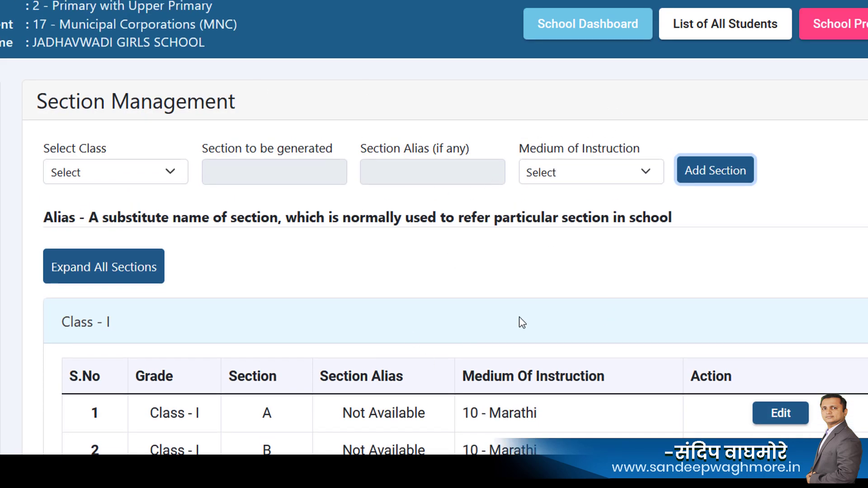
scroll(519, 316, down, 2)
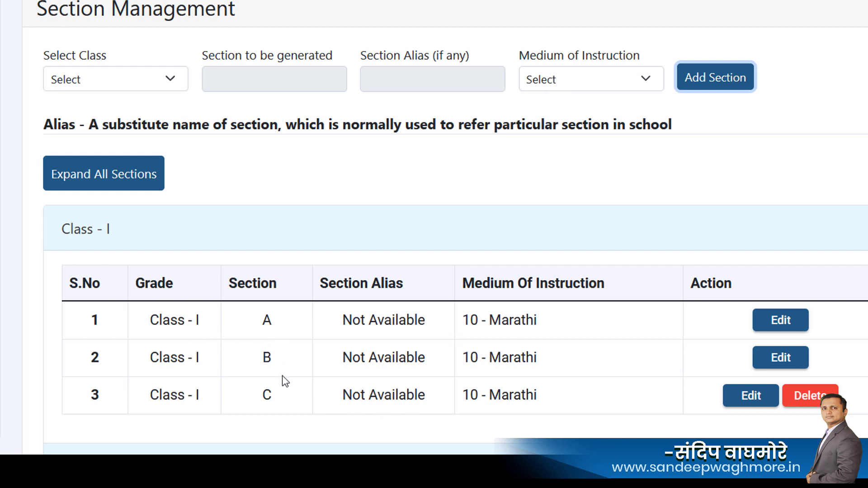
scroll(404, 390, up, 2)
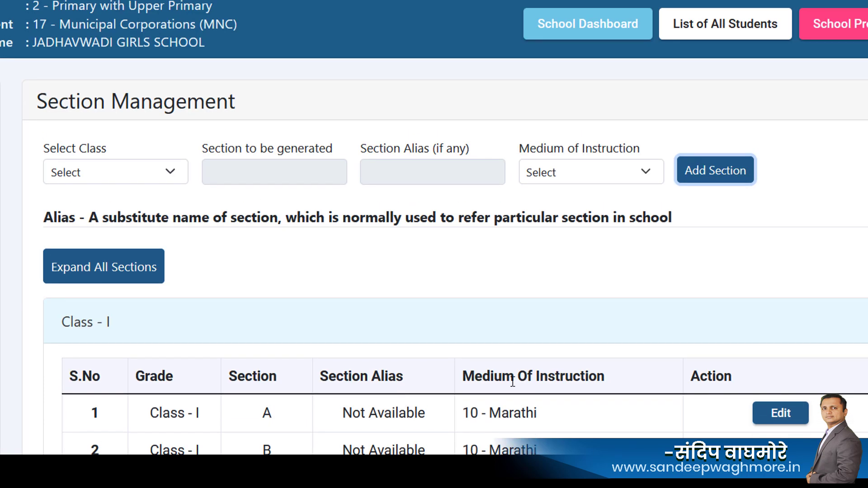
scroll(555, 313, down, 4)
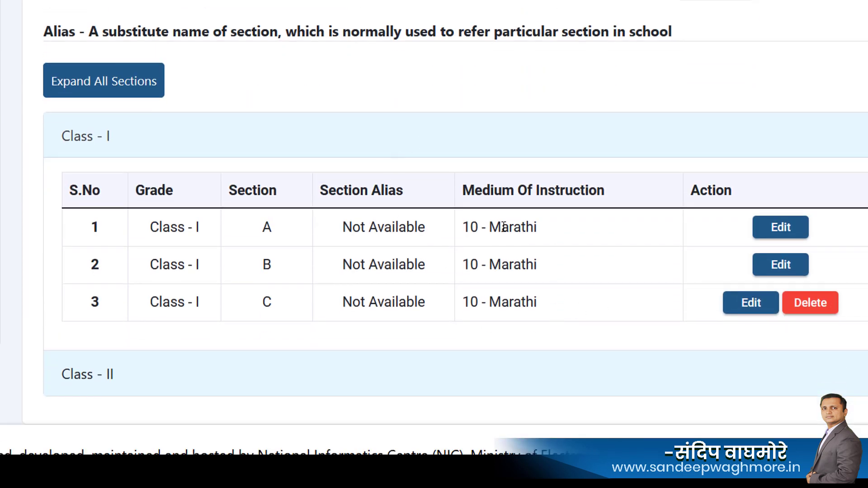
scroll(504, 227, up, 2)
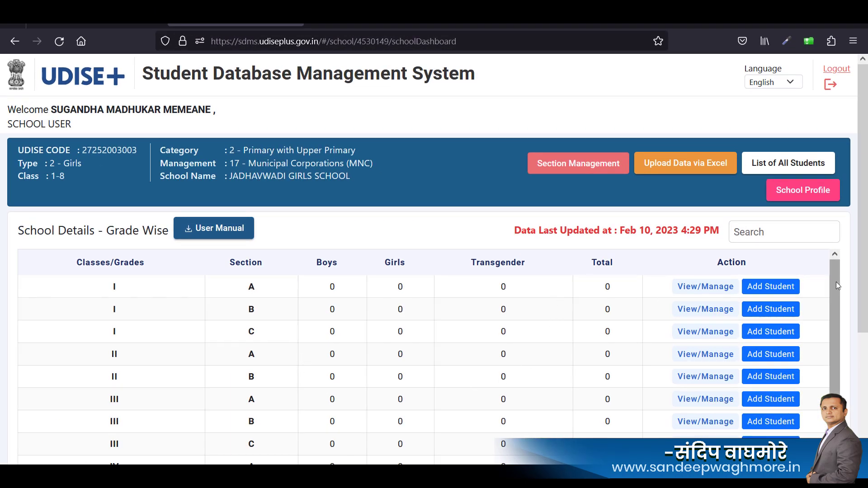
drag(837, 282, 866, 285)
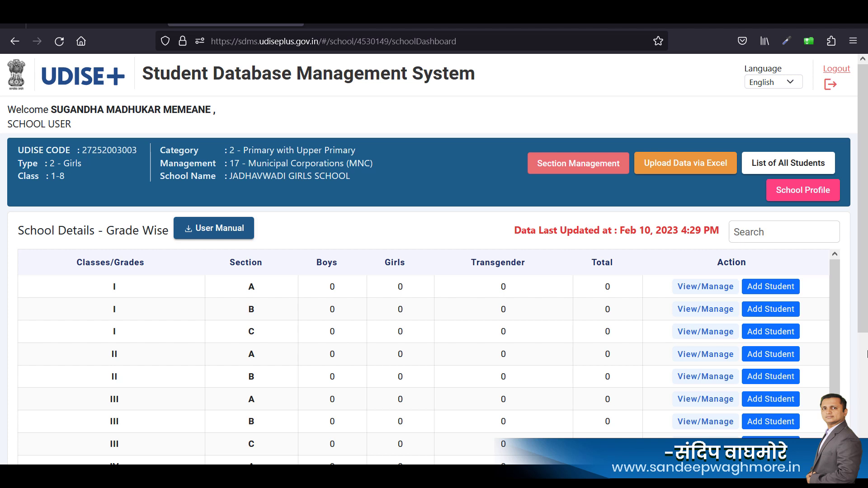
drag(838, 321, 837, 368)
scroll(836, 367, down, 5)
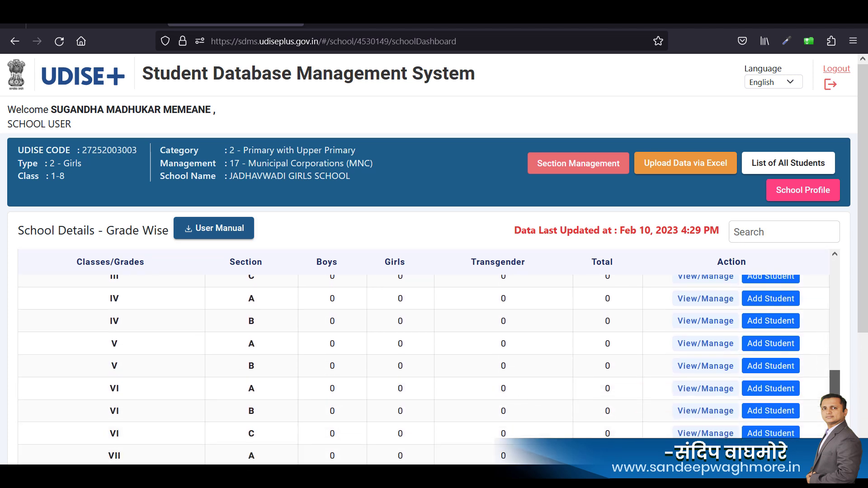
scroll(835, 335, up, 7)
scroll(834, 317, up, 1)
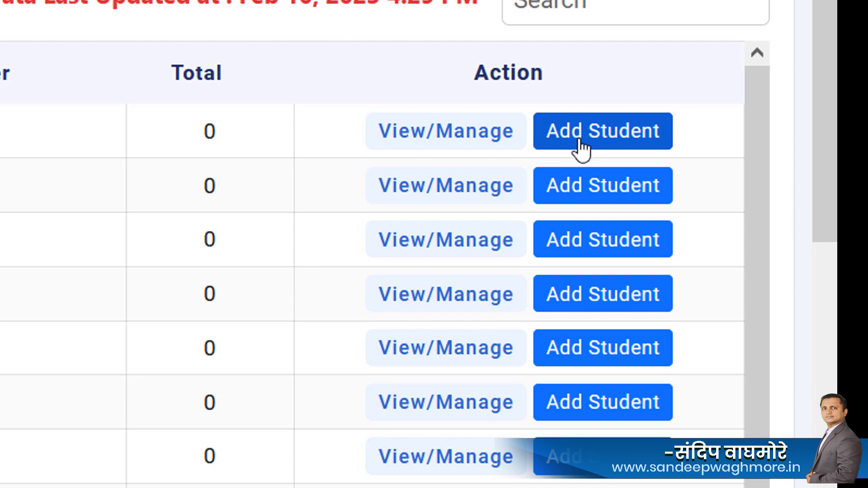
Open Add Student for Class I, Section A and scroll through the General Information form.
click(582, 147)
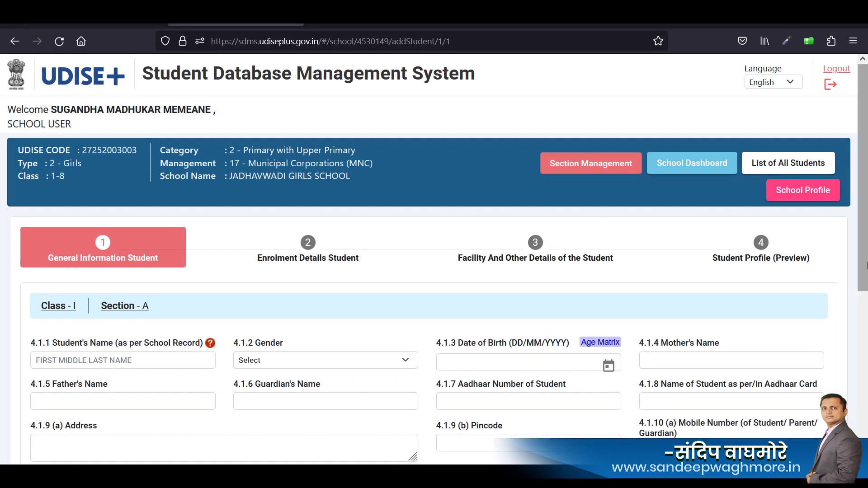
scroll(866, 266, down, 3)
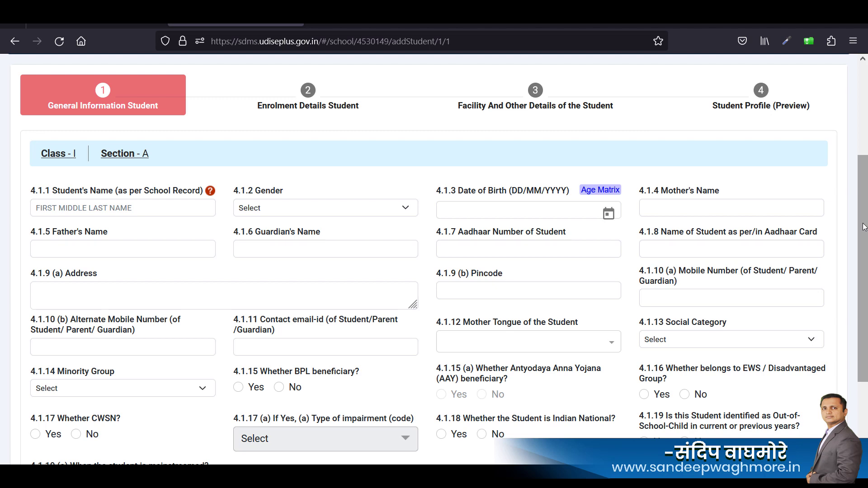
drag(866, 236, 866, 290)
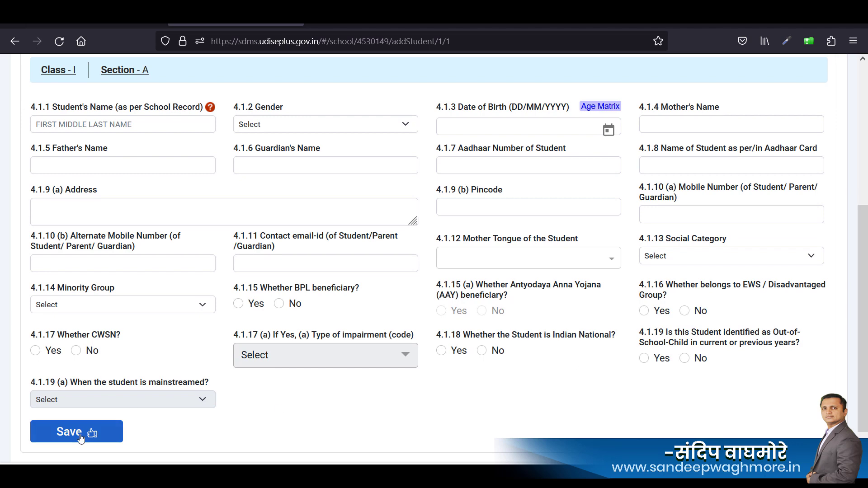
mouse_move(865, 387)
mouse_down()
mouse_move(866, 306)
mouse_move(867, 402)
mouse_up()
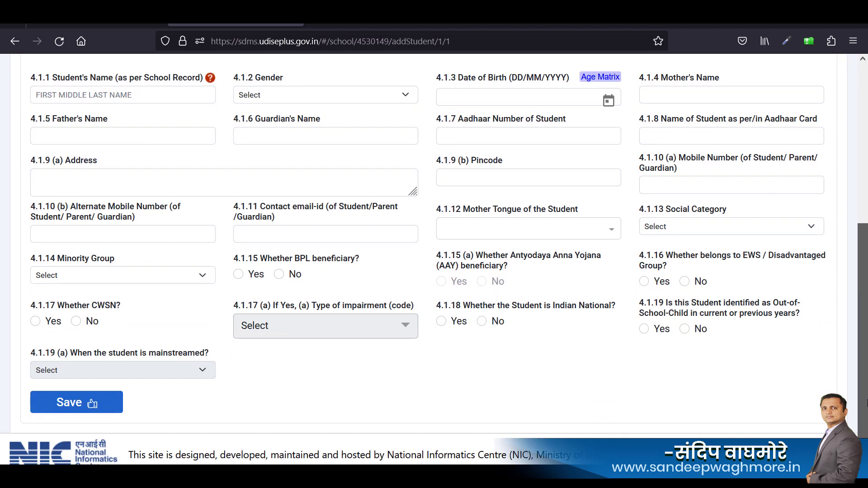
drag(867, 402, 867, 323)
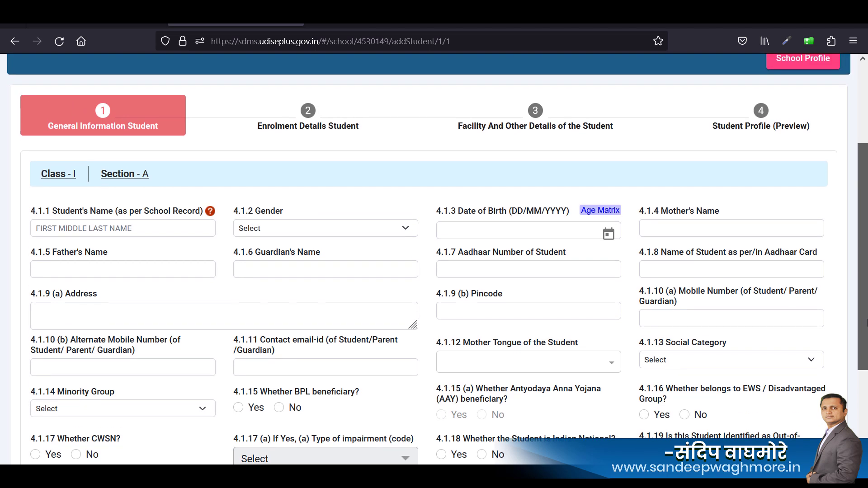
drag(867, 324, 866, 331)
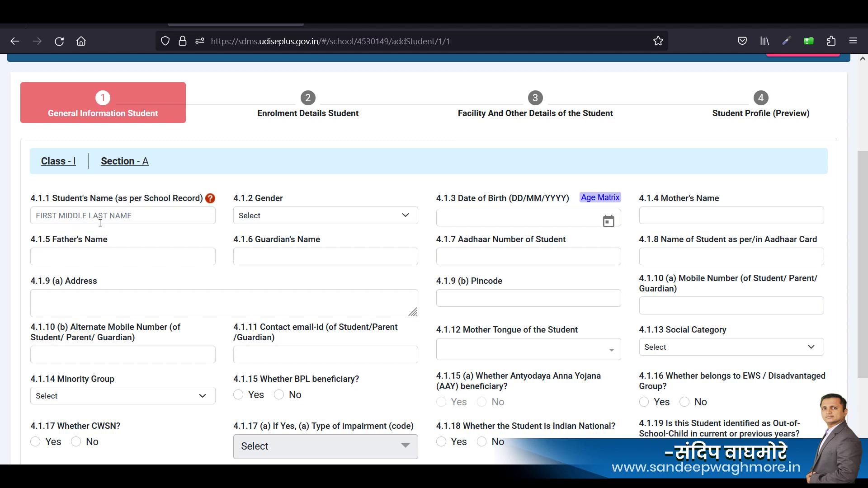
Pass through Student's Name, Gender and Address without entering values, triggering 'can't be blank' errors.
click(149, 220)
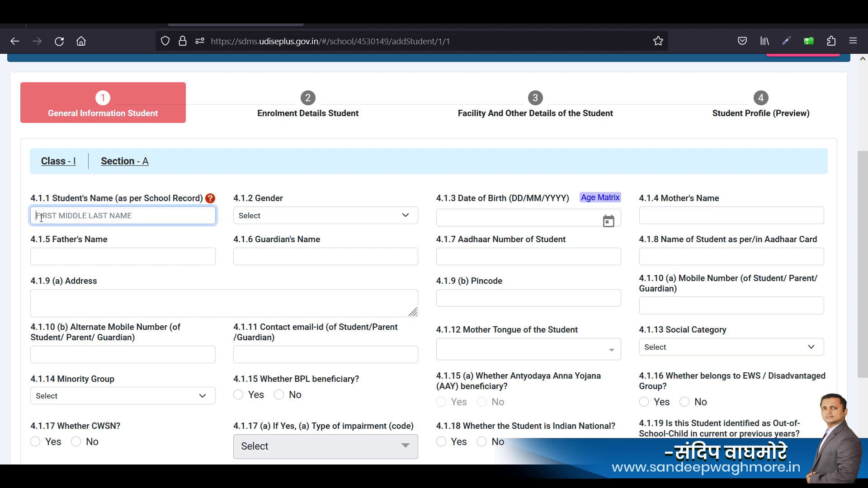
click(320, 222)
click(397, 208)
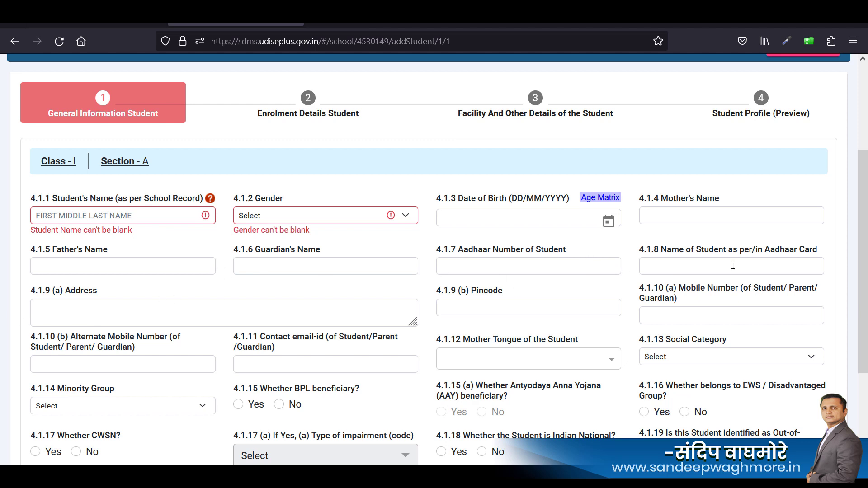
click(93, 311)
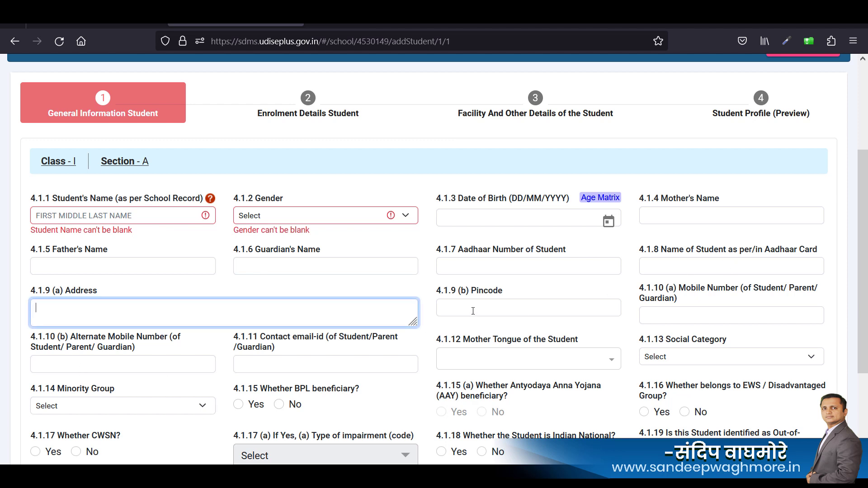
click(759, 315)
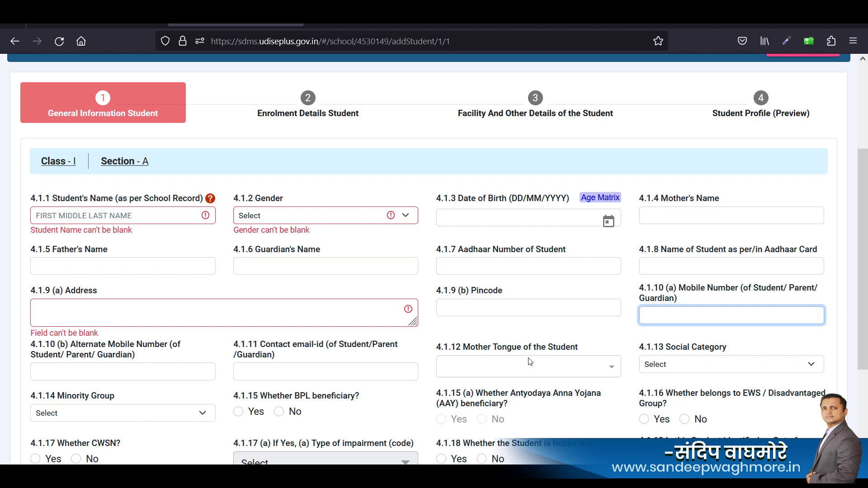
scroll(530, 362, up, 3)
scroll(585, 348, down, 3)
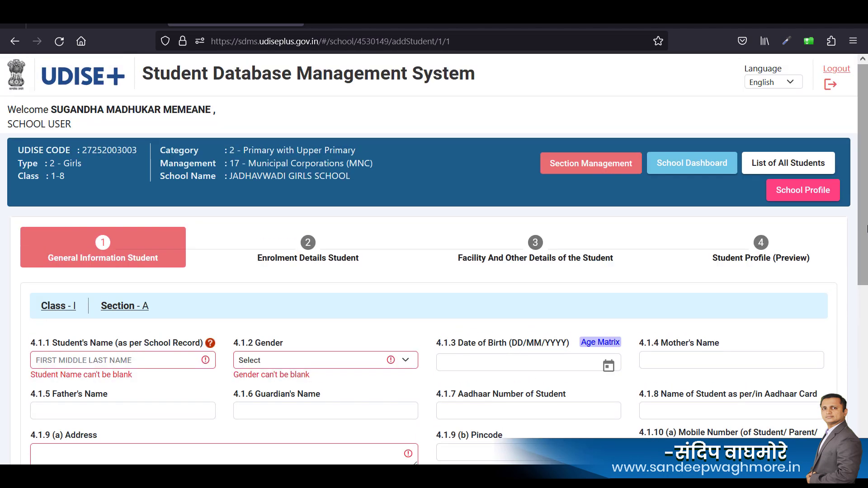
Leave Mobile Number empty so it also shows the 'Field can't be blank' error.
scroll(867, 347, down, 3)
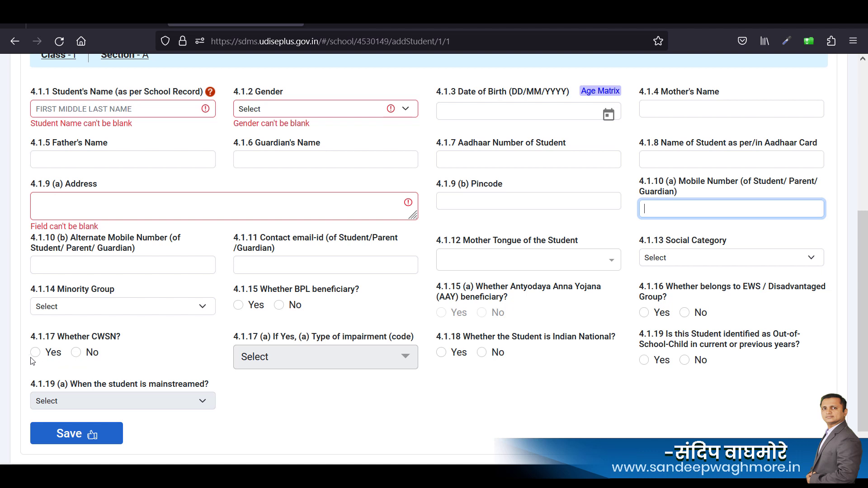
click(301, 357)
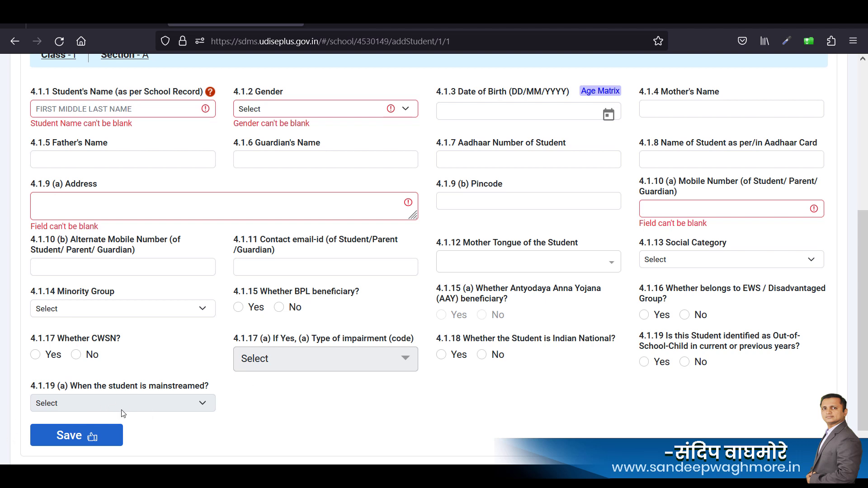
scroll(457, 382, up, 2)
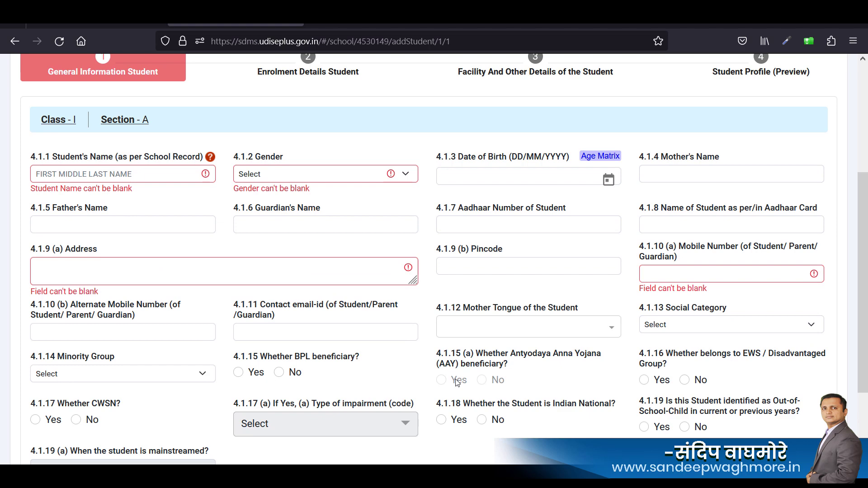
scroll(457, 382, down, 3)
Pick 15 June 2016 as the student's date of birth from the calendar.
scroll(457, 382, up, 2)
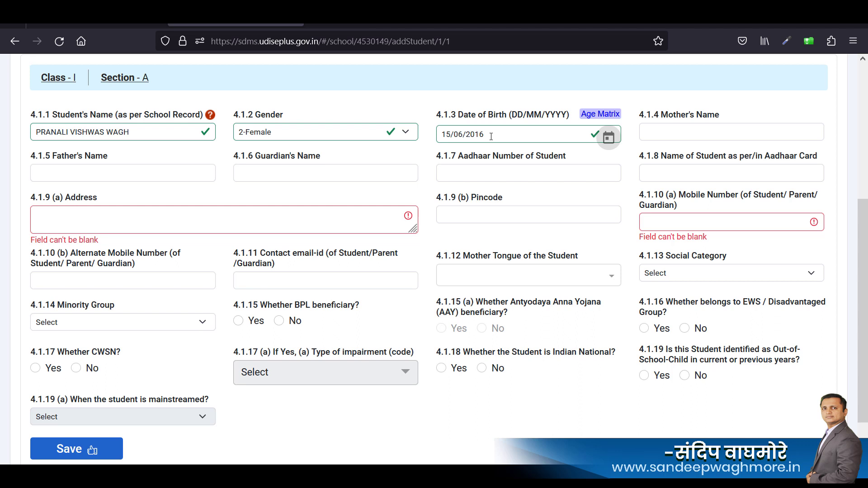
click(608, 137)
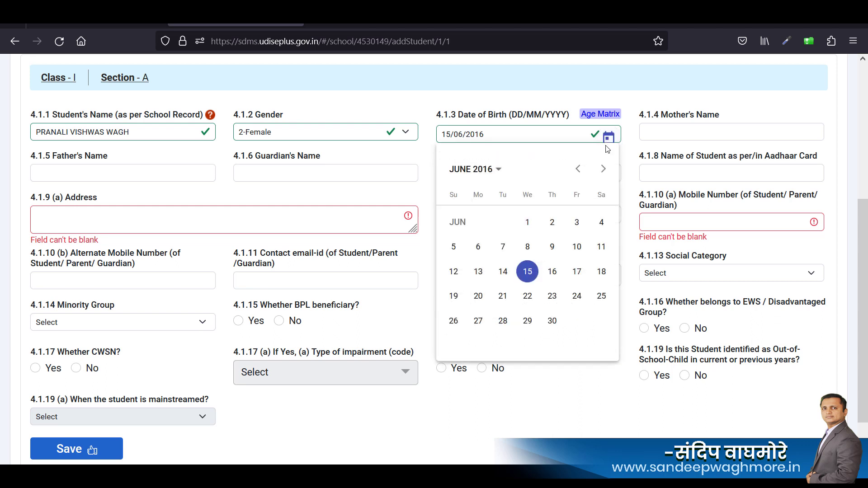
click(496, 177)
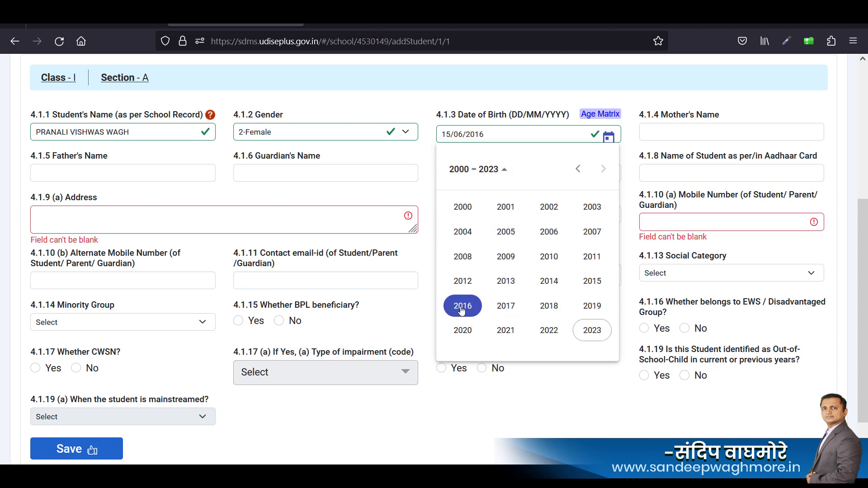
click(462, 307)
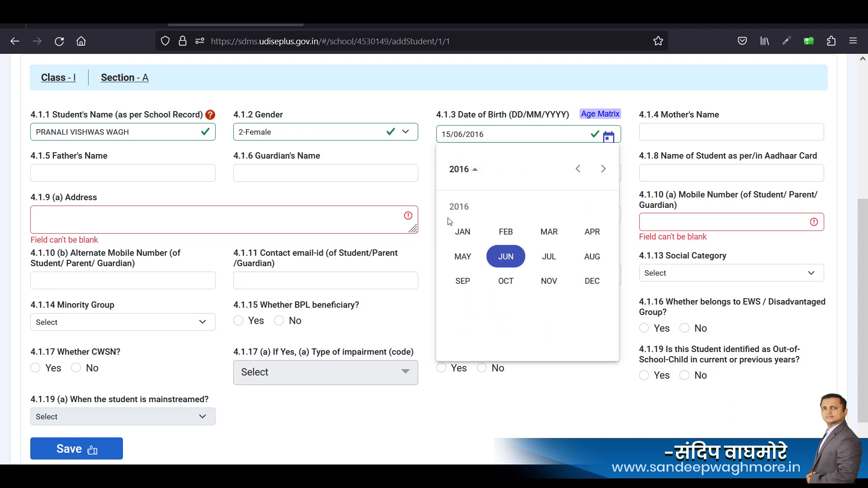
click(506, 260)
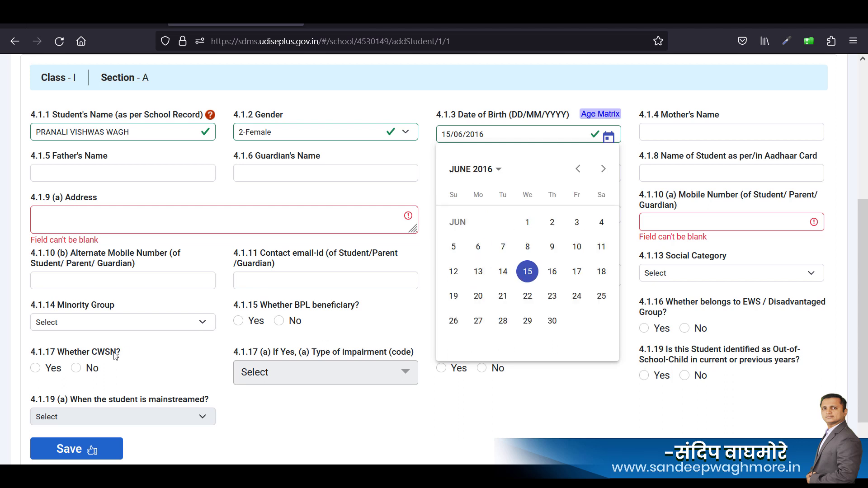
click(527, 271)
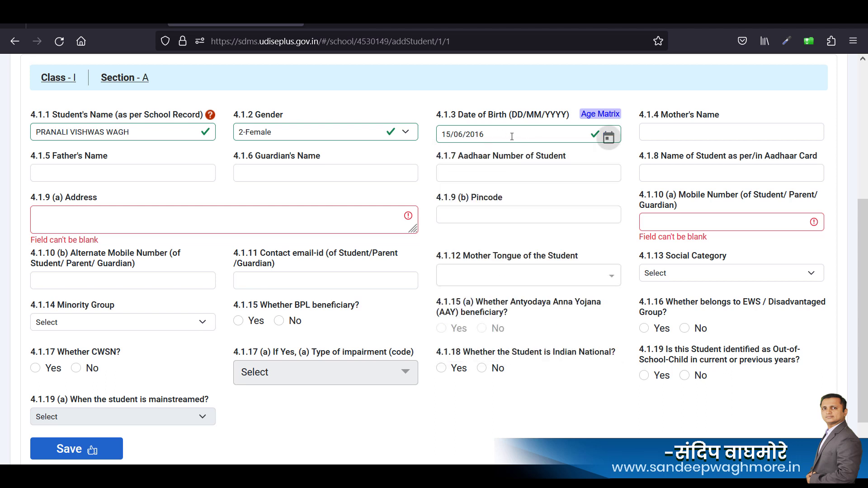
Enter the mother's and father's names, then paste the student's Aadhaar number and Aadhaar name.
click(678, 140)
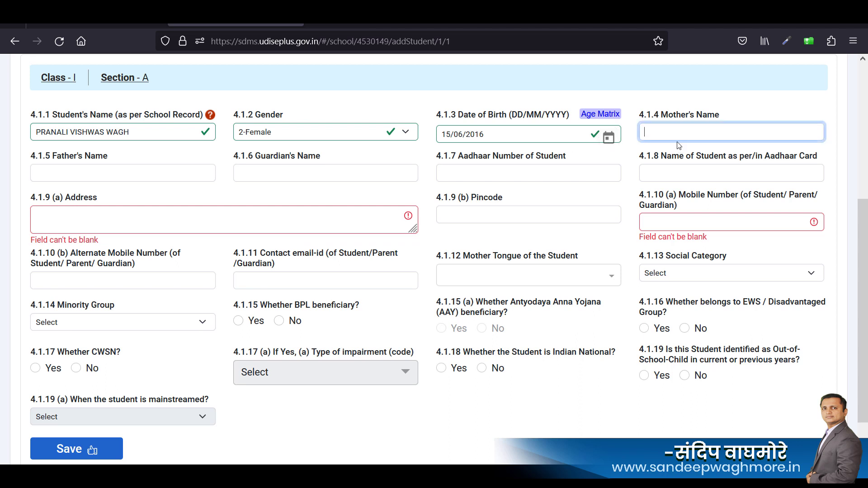
text(NIKITA)
key(Tab)
text(VISHWAS)
key(Tab)
key(Tab)
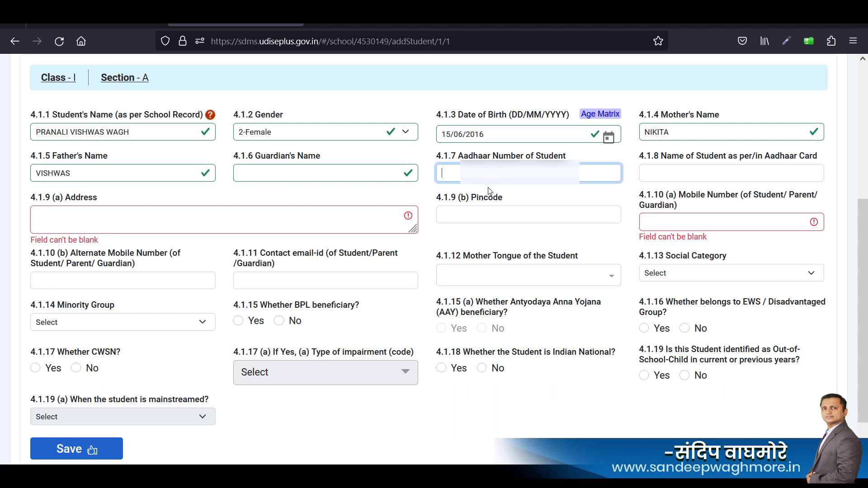
key(ctrl+v)
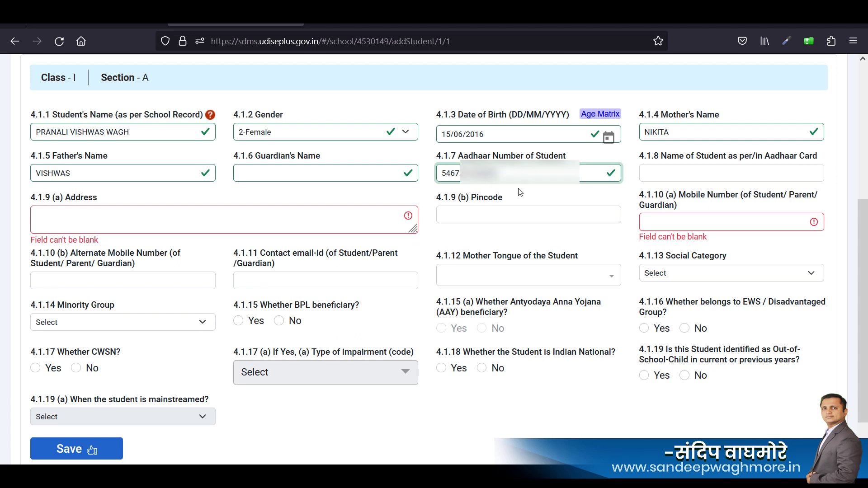
click(682, 175)
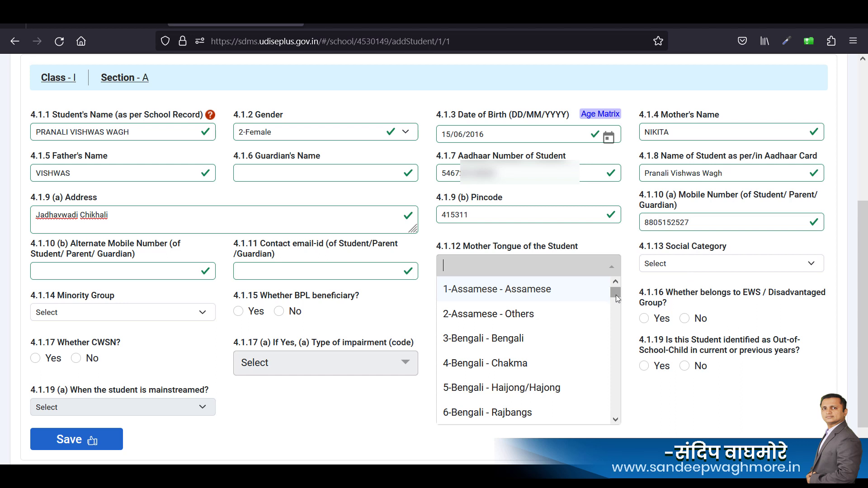
Select 106-MARATHI - Marathi as the student's mother tongue.
drag(615, 295, 628, 397)
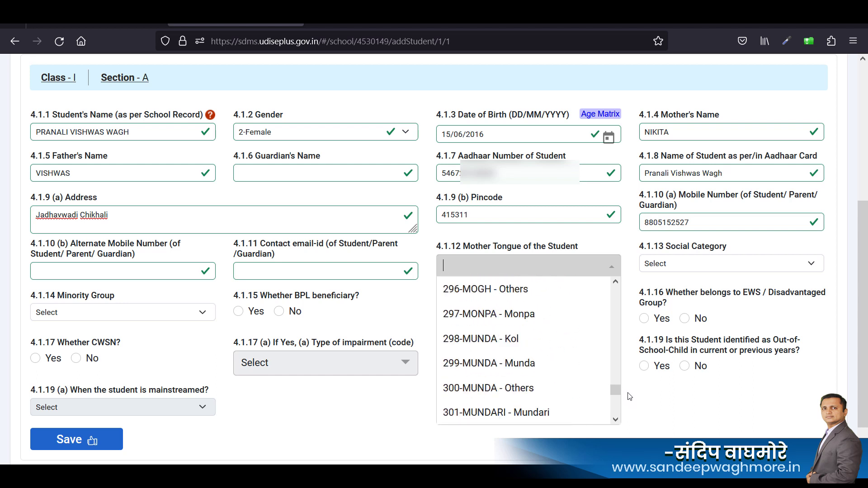
scroll(628, 398, down, 3)
scroll(630, 399, up, 5)
scroll(630, 392, up, 1)
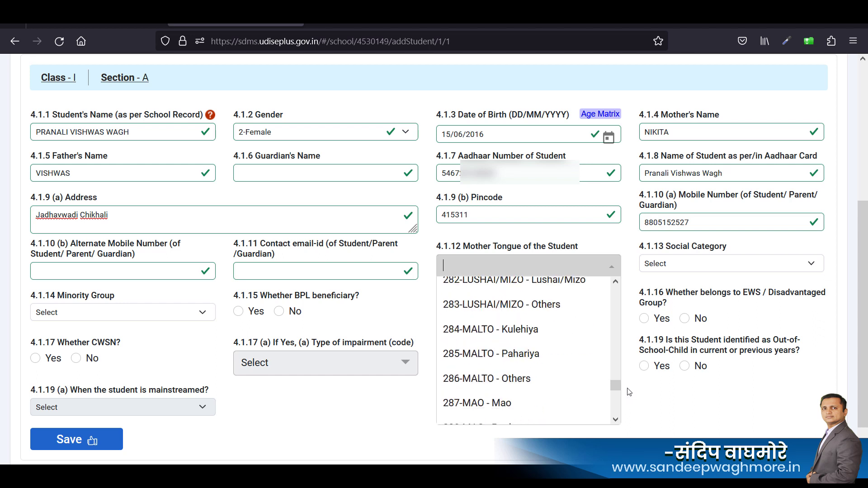
click(630, 361)
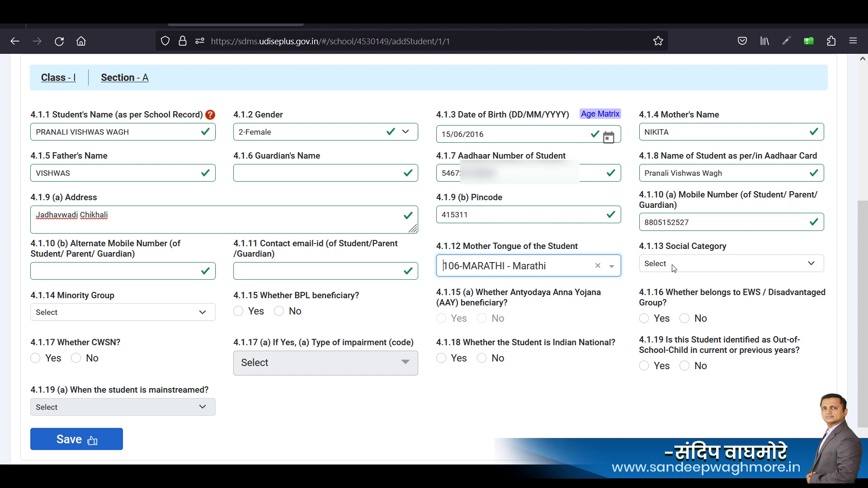
Set Social Category to 2 - SC and Minority Group to 7-NA.
key(Tab)
key(2)
key(Tab)
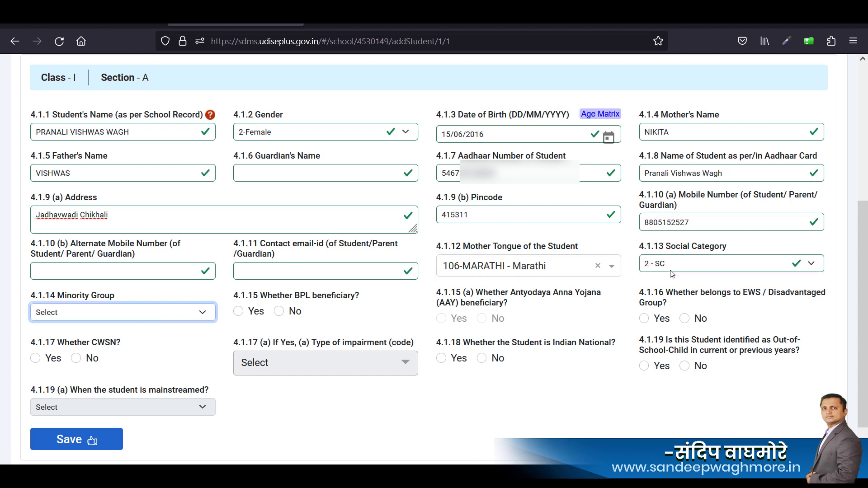
click(118, 318)
click(57, 438)
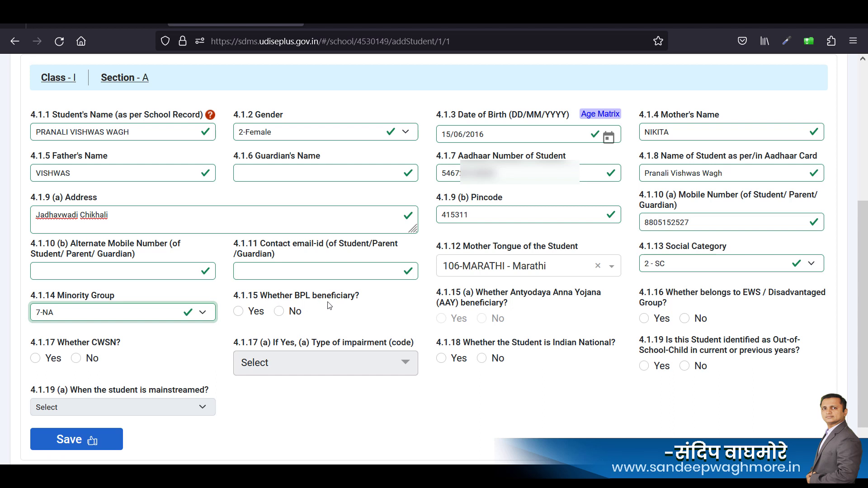
Answer No for BPL, EWS/disadvantaged, CWSN and ever out of school.
click(279, 311)
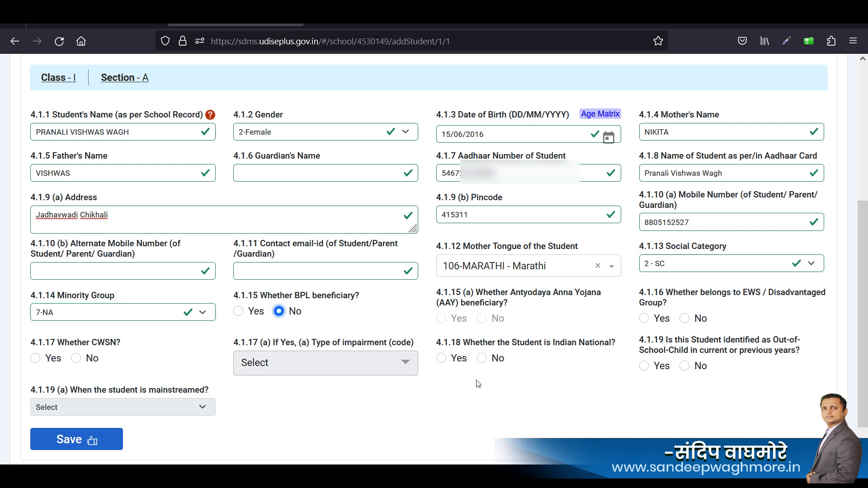
click(684, 319)
click(76, 361)
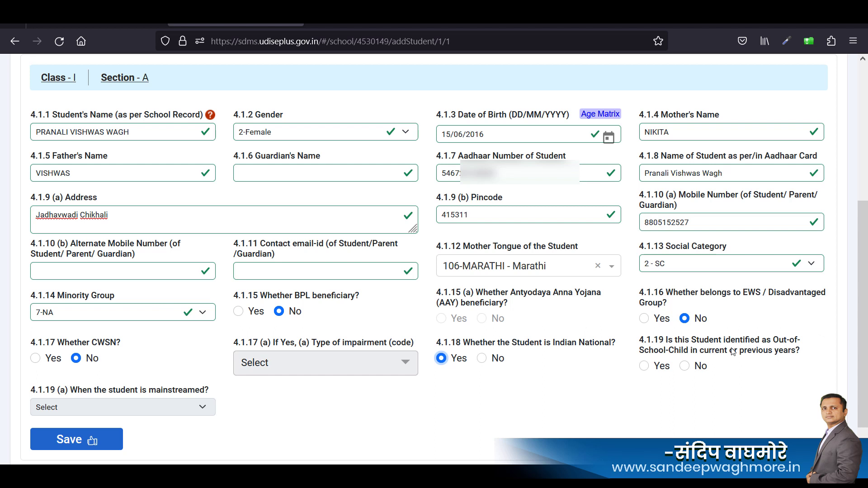
click(685, 366)
Delete the trailing space from the father's name and save the general details.
click(72, 178)
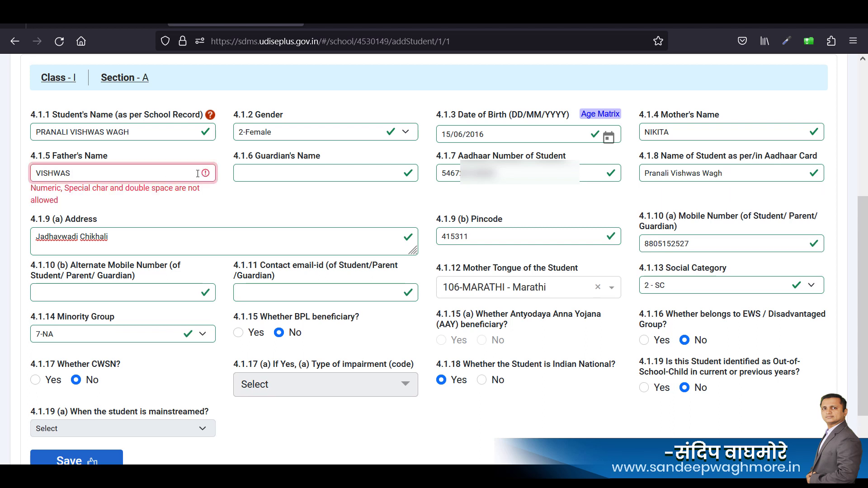
key(BackSpace)
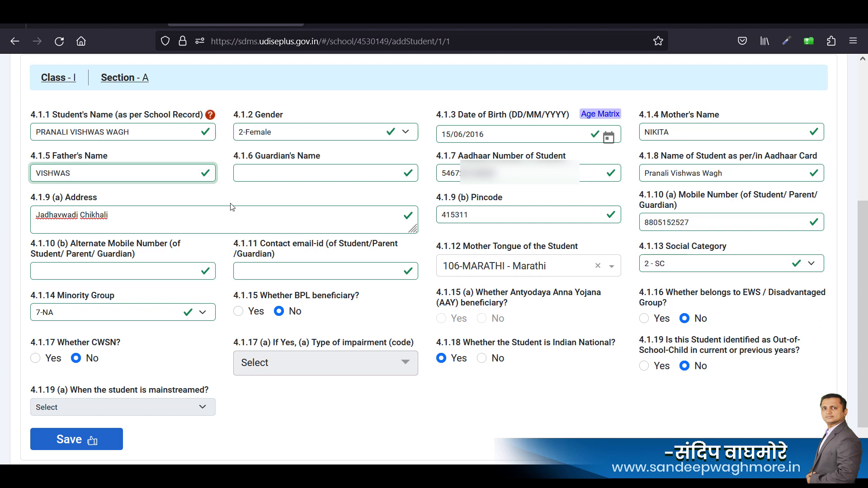
click(76, 442)
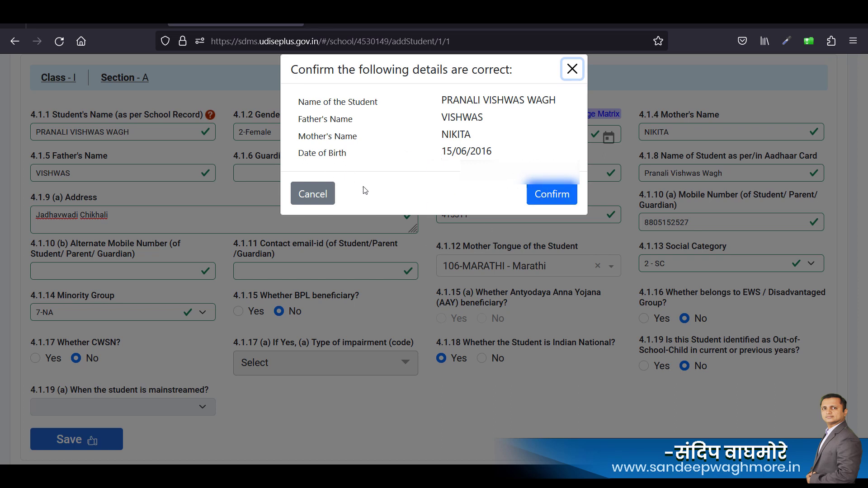
Confirm the student's details and continue to the Enrolment Details page.
click(558, 196)
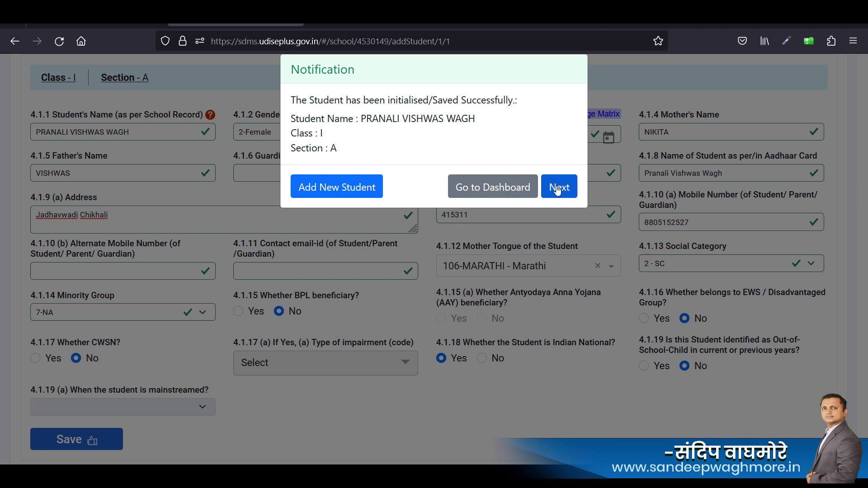
click(558, 190)
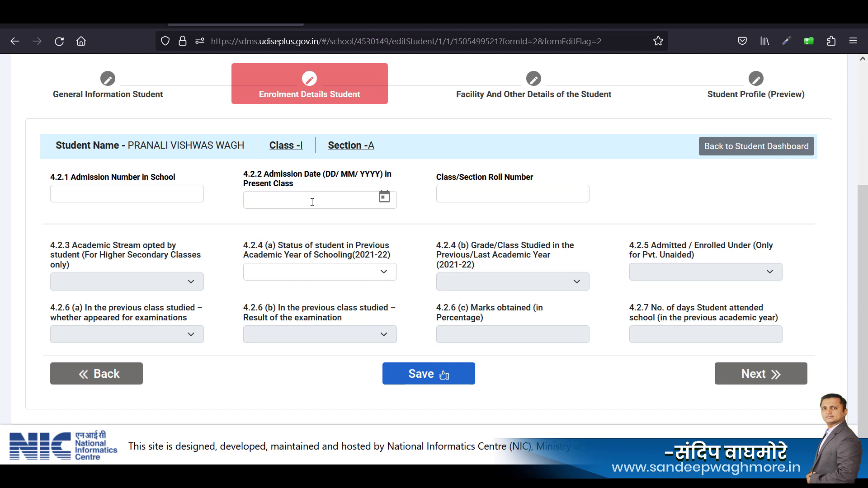
Enter admission number 3324 and admission date 15/06/2022.
click(101, 198)
text(3324)
key(Tab)
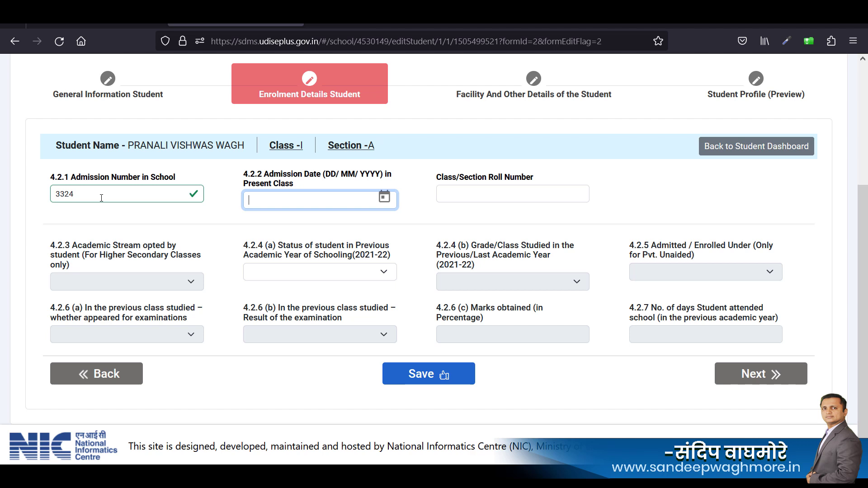
text(15)
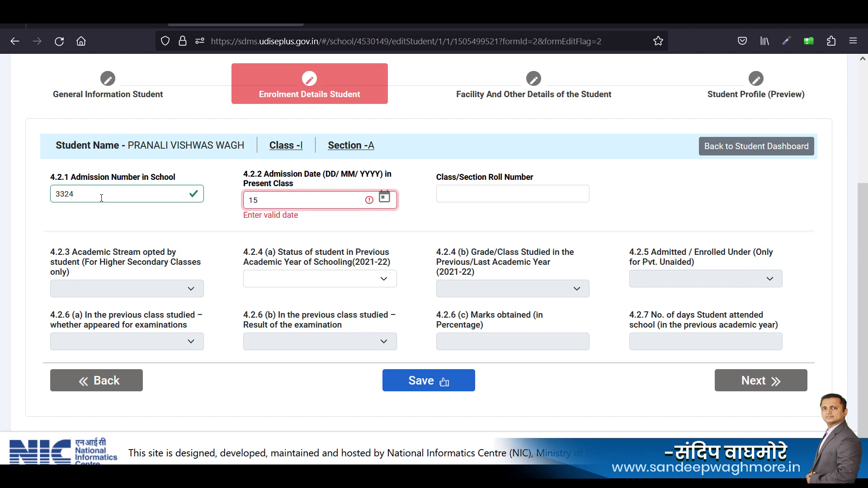
text(/06/2022)
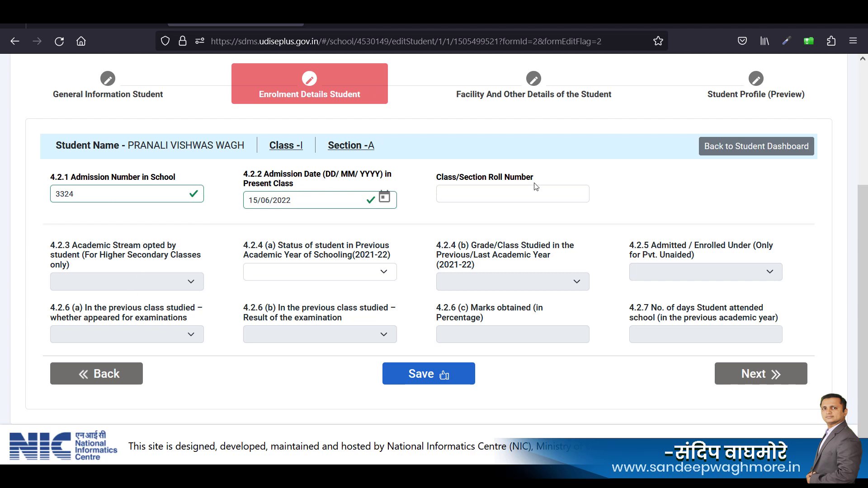
click(510, 196)
Enter roll number 1 and set previous-year status to 3-Anganwadi/ ECCE Centre.
text(1)
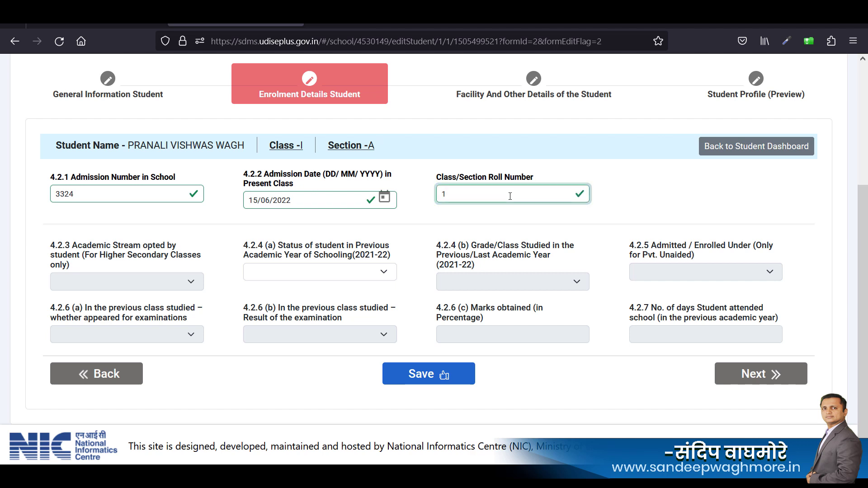
click(656, 194)
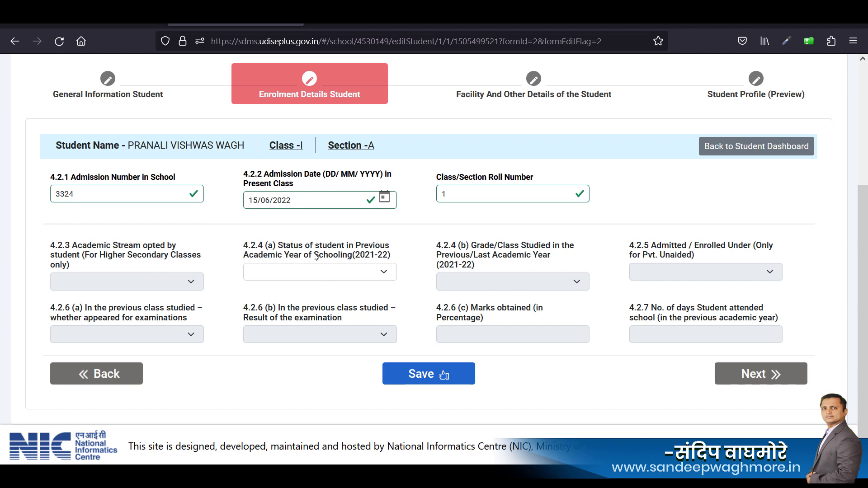
click(367, 264)
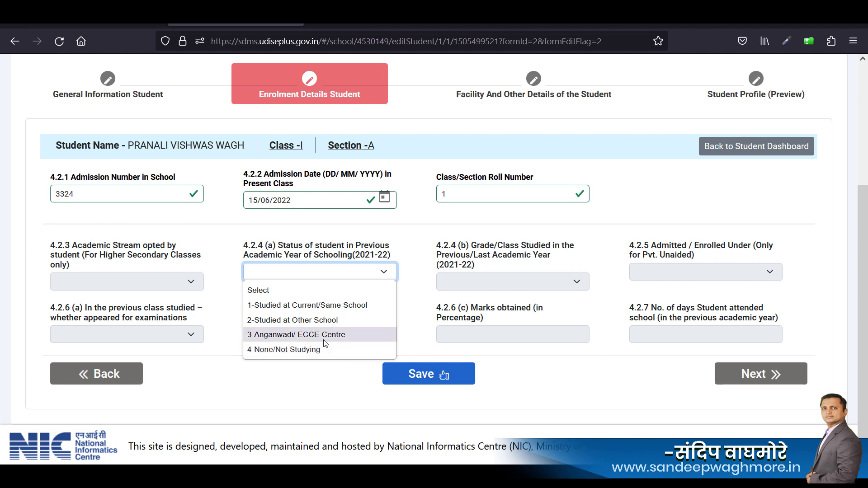
click(357, 333)
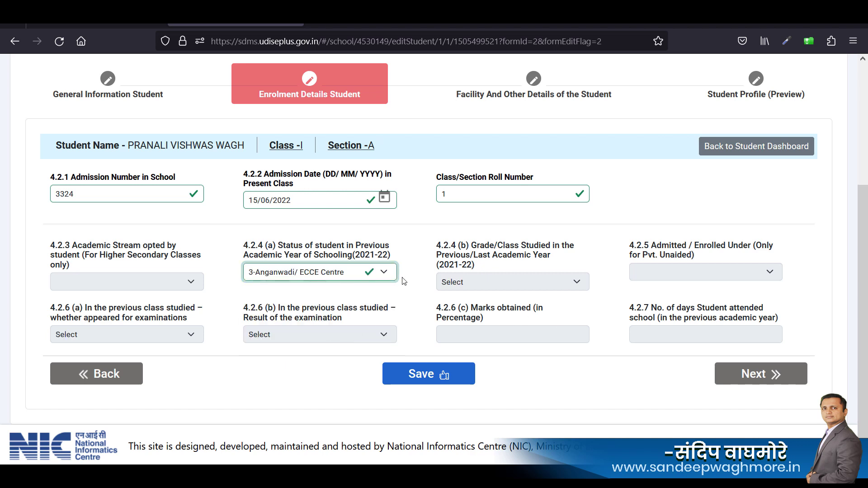
click(376, 273)
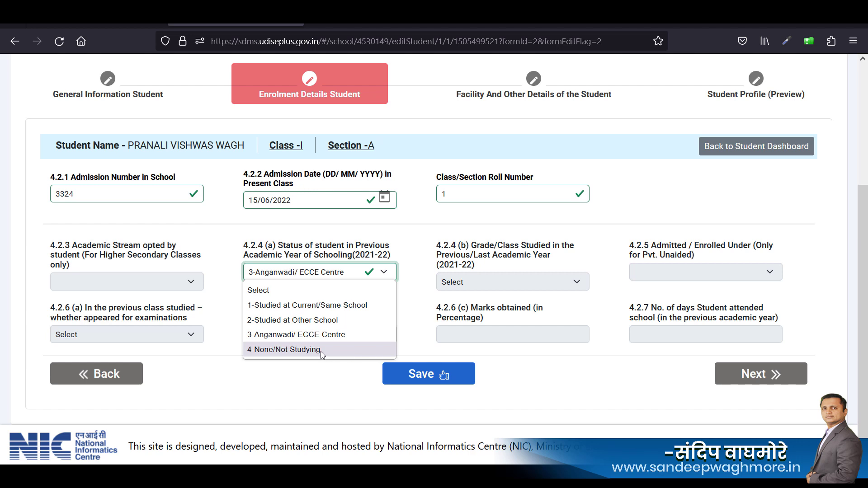
click(417, 249)
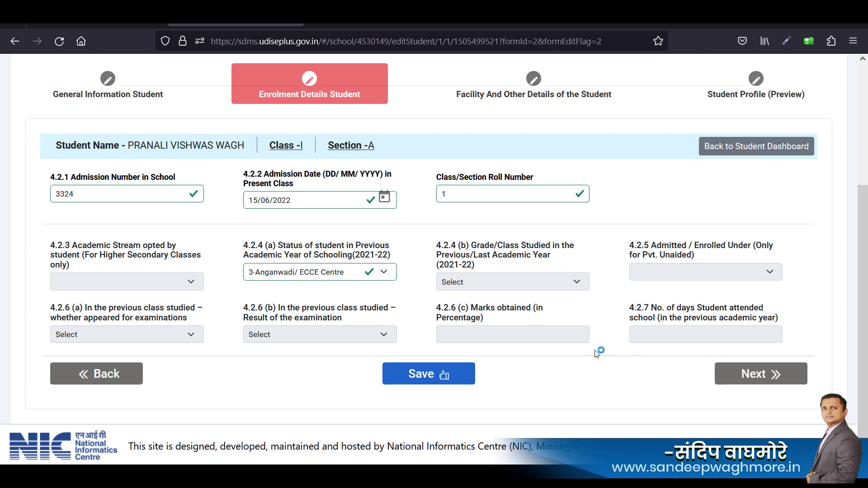
click(518, 327)
Save the enrolment details and continue to Facility And Other Details.
click(430, 374)
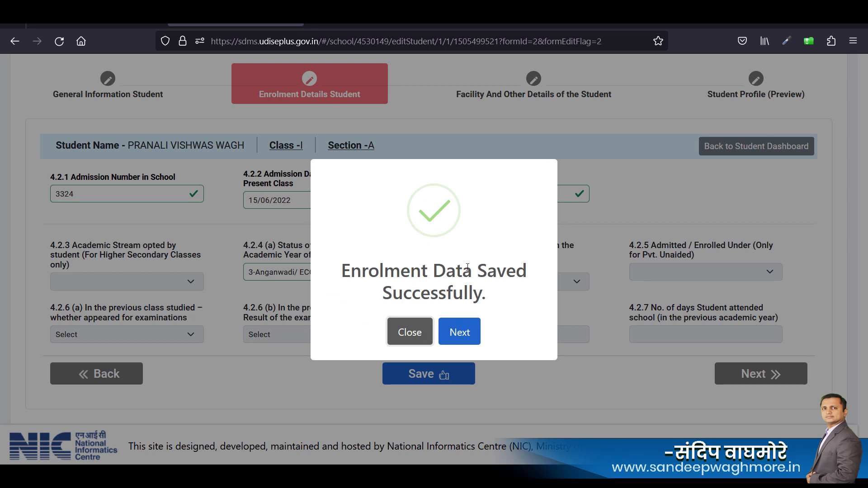
click(460, 333)
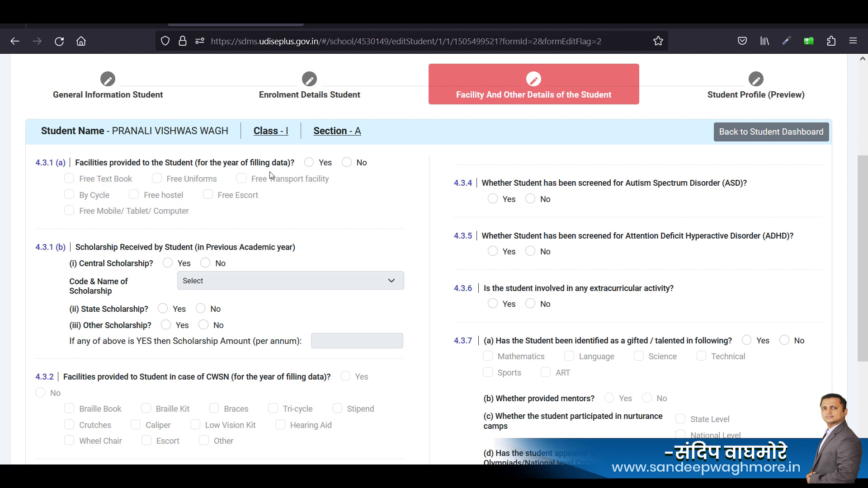
Record facilities provided as Free Text Book and Free Uniforms.
click(308, 164)
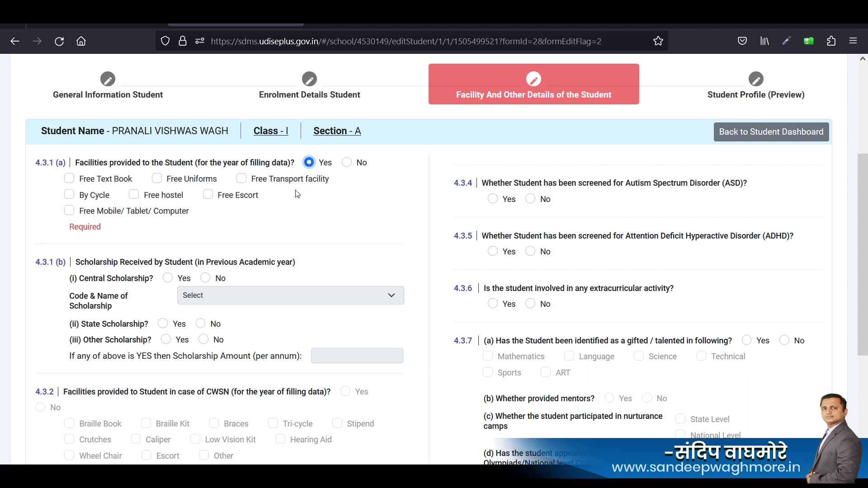
click(70, 180)
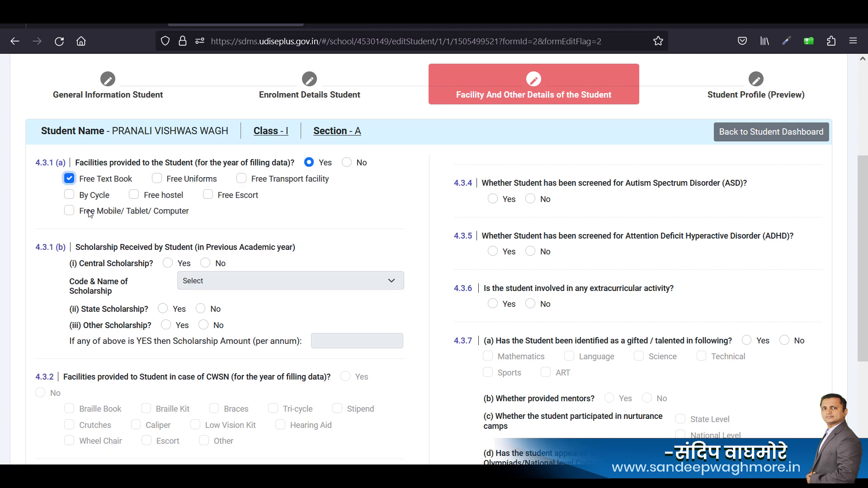
click(157, 179)
Answer No for central, state and other scholarships.
scroll(301, 230, down, 2)
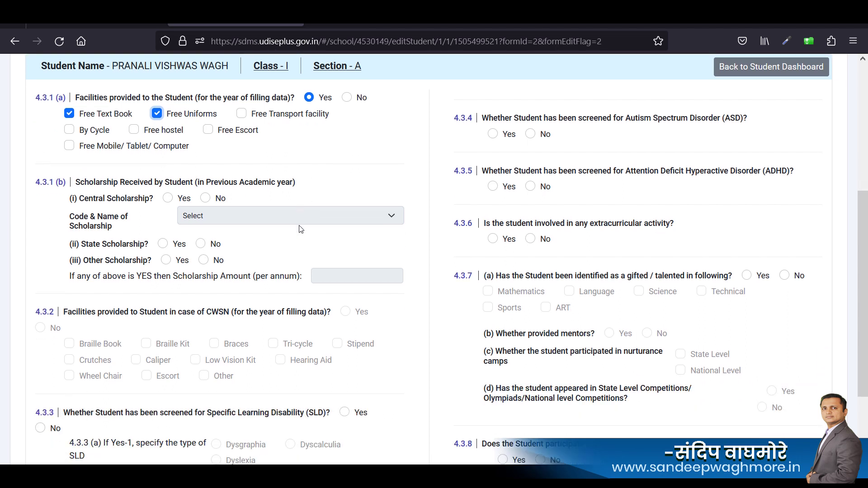
click(206, 198)
click(200, 244)
click(203, 260)
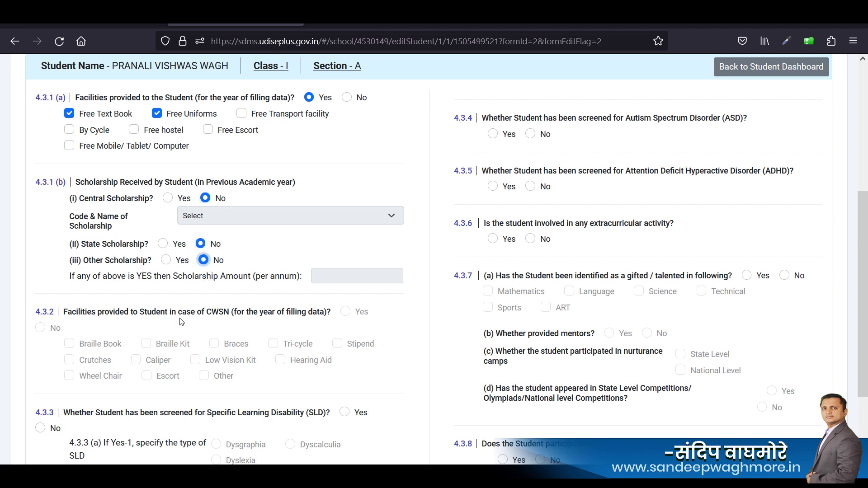
Answer No to the 4.3.3 SLD screening question.
scroll(181, 322, down, 3)
drag(72, 251, 154, 255)
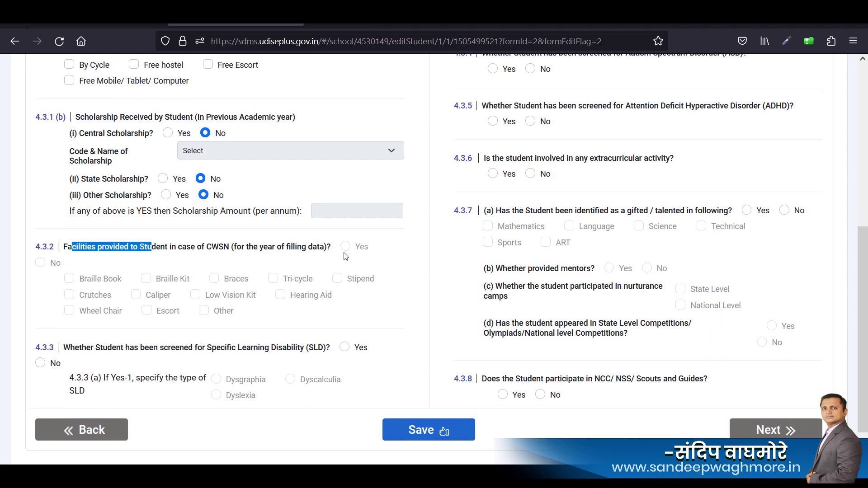
click(216, 265)
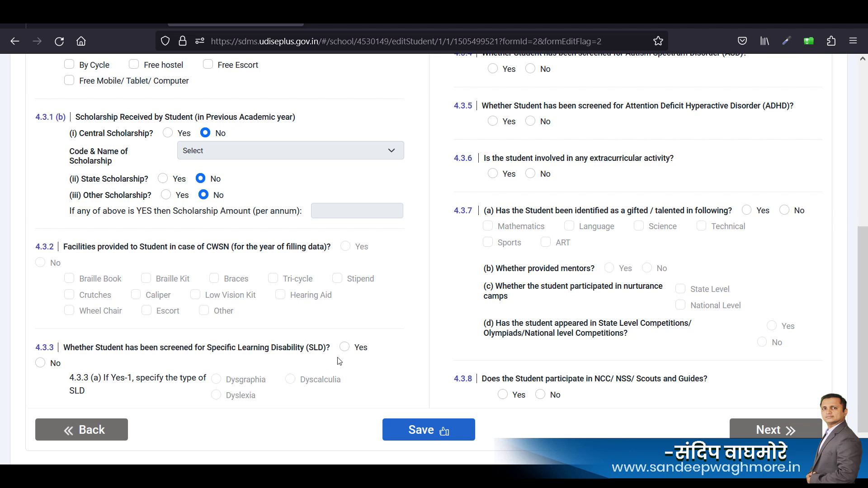
click(40, 363)
scroll(346, 388, up, 10)
scroll(523, 330, down, 2)
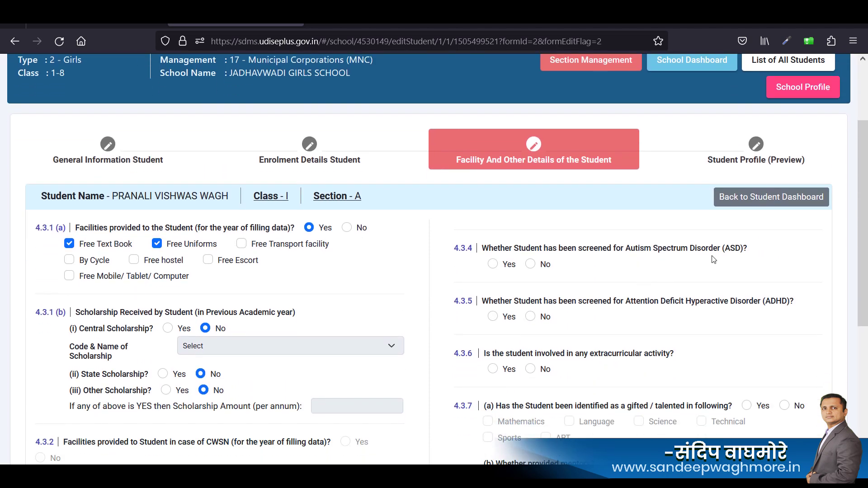
Answer No to ASD and ADHD screening, Yes to extracurricular activity and gifted/talented.
click(531, 265)
click(530, 317)
scroll(660, 318, down, 2)
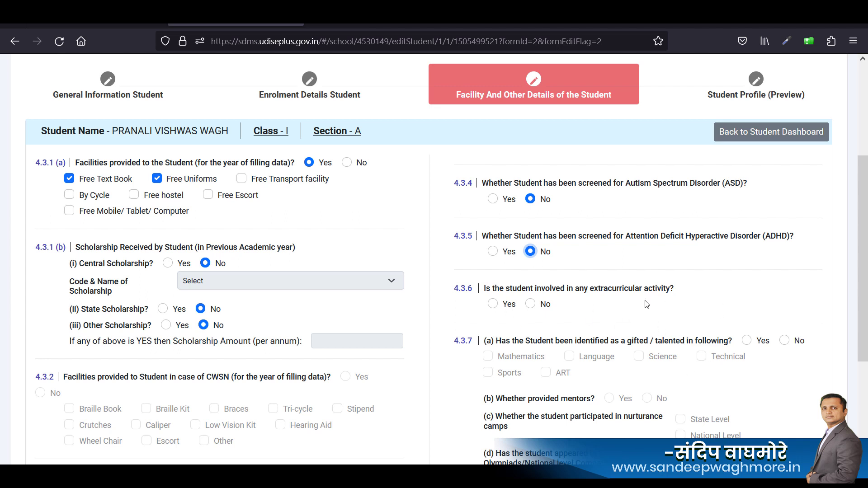
click(493, 304)
scroll(601, 322, up, 3)
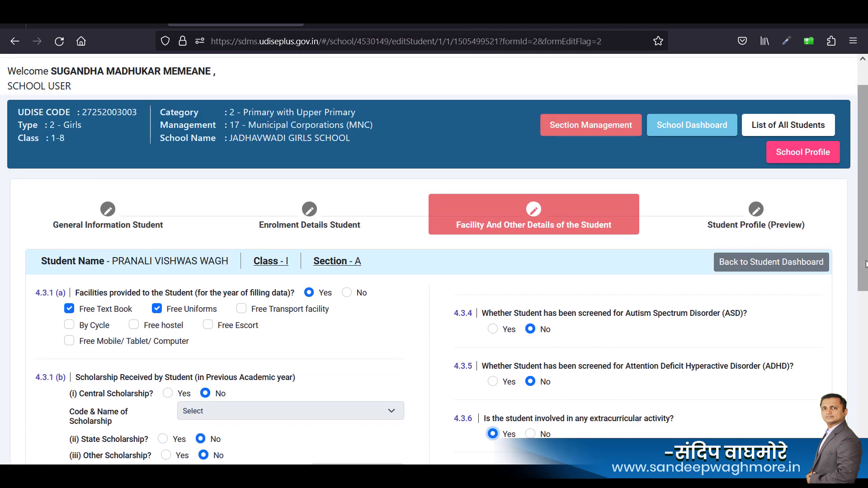
scroll(863, 377, down, 4)
scroll(866, 377, down, 2)
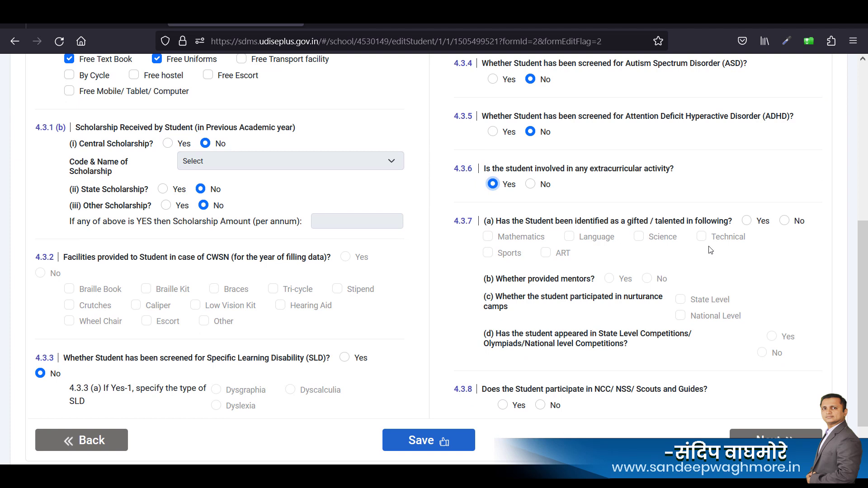
key(Tab)
key(space)
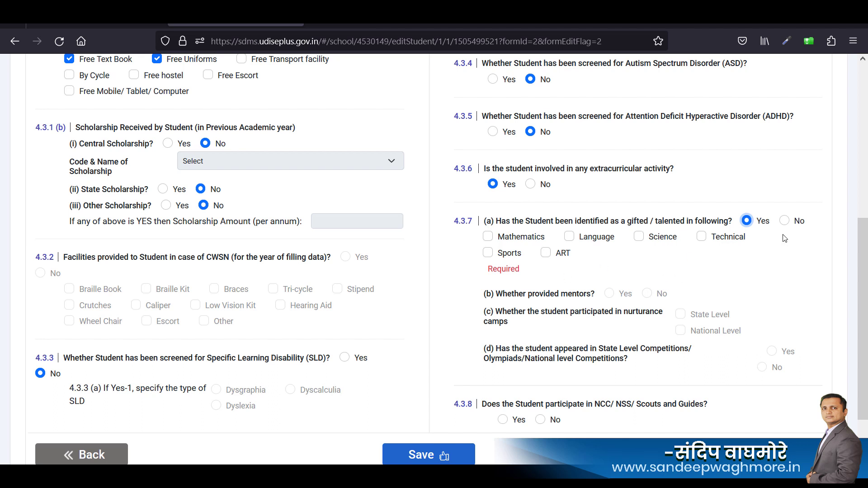
Set talent area to ART and answer No for mentors and state-level competitions.
click(546, 254)
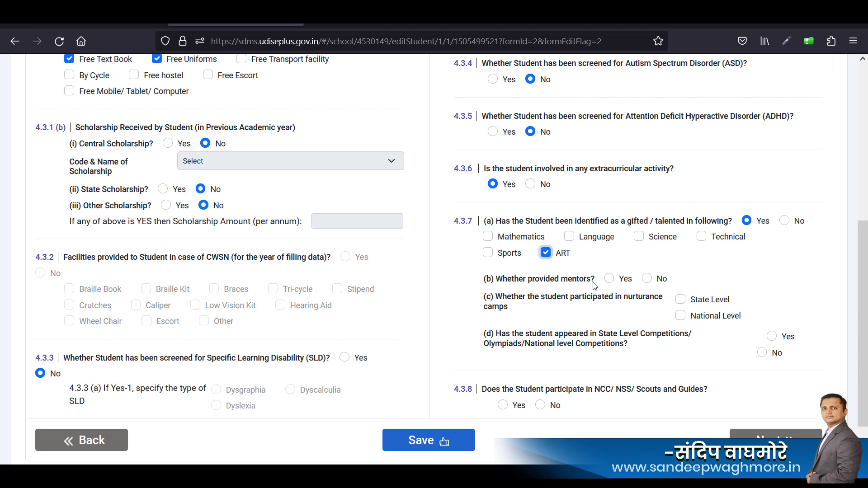
click(649, 279)
click(759, 358)
scroll(578, 375, up, 2)
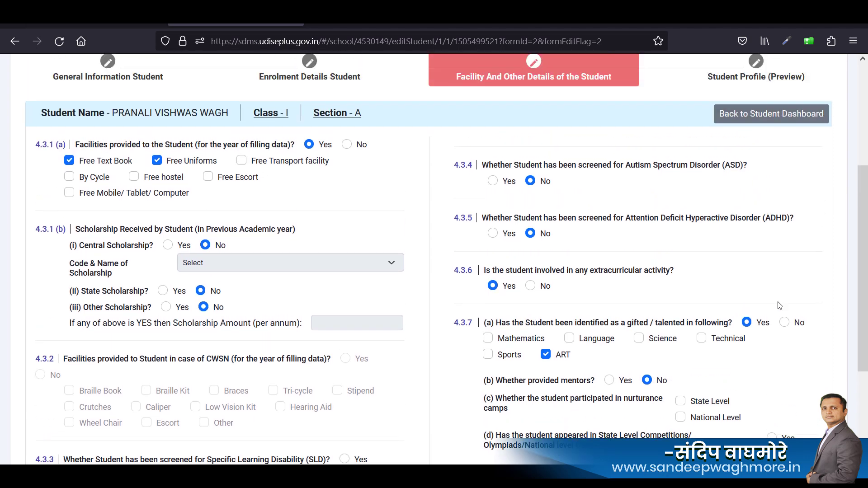
scroll(864, 372, down, 5)
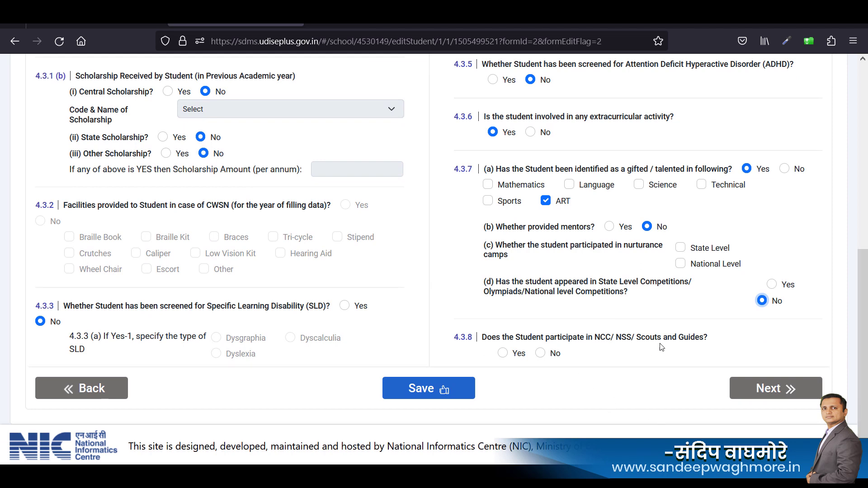
Answer No to NCC/NSS/Scouts, save facility details and continue to the profile preview.
click(540, 354)
click(424, 397)
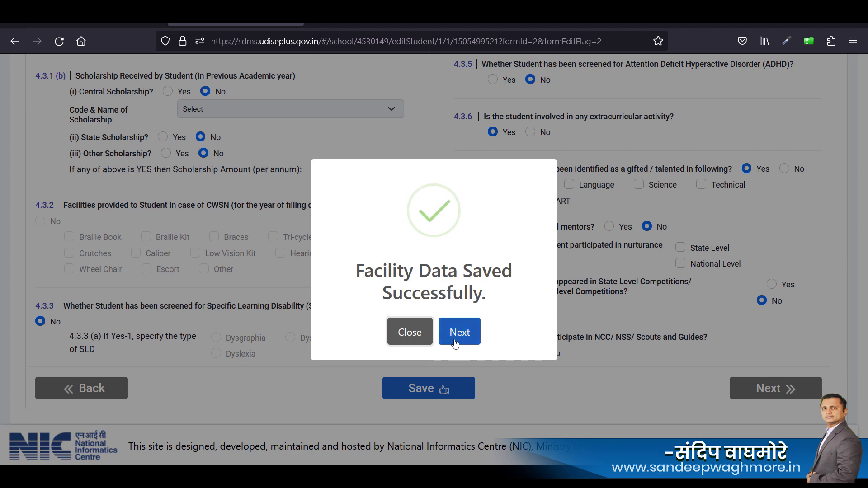
click(458, 334)
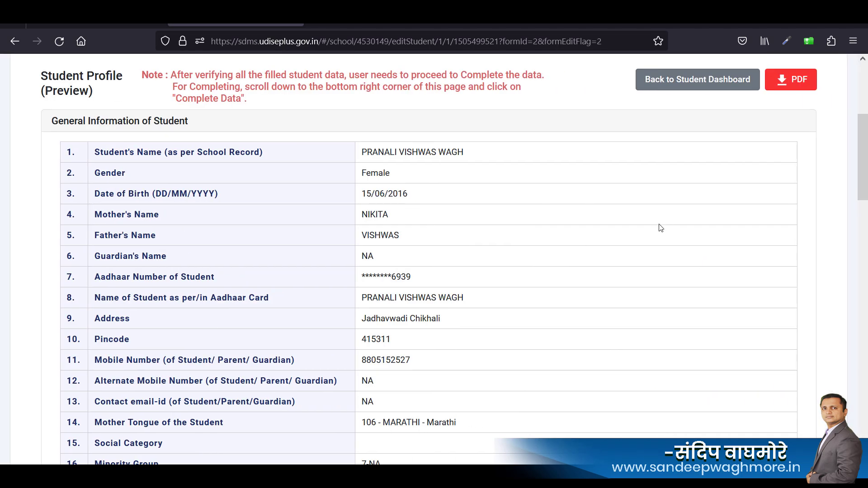
scroll(661, 228, down, 5)
scroll(661, 227, up, 4)
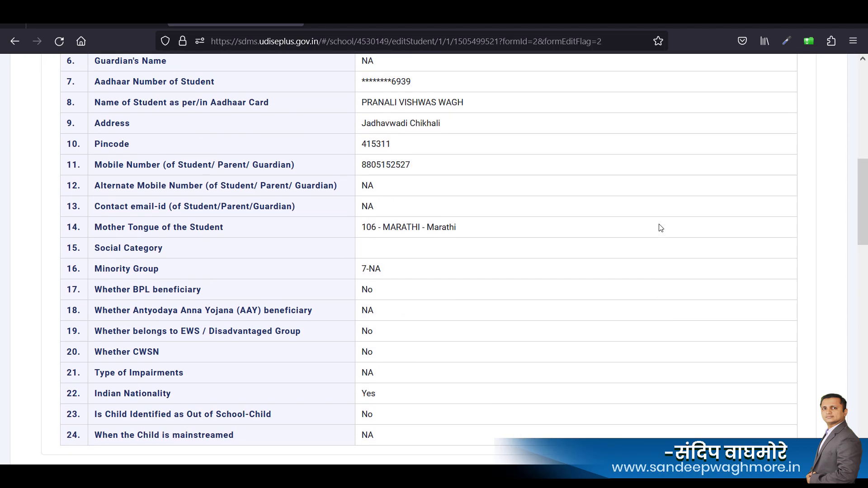
scroll(674, 231, up, 3)
drag(864, 192, 864, 436)
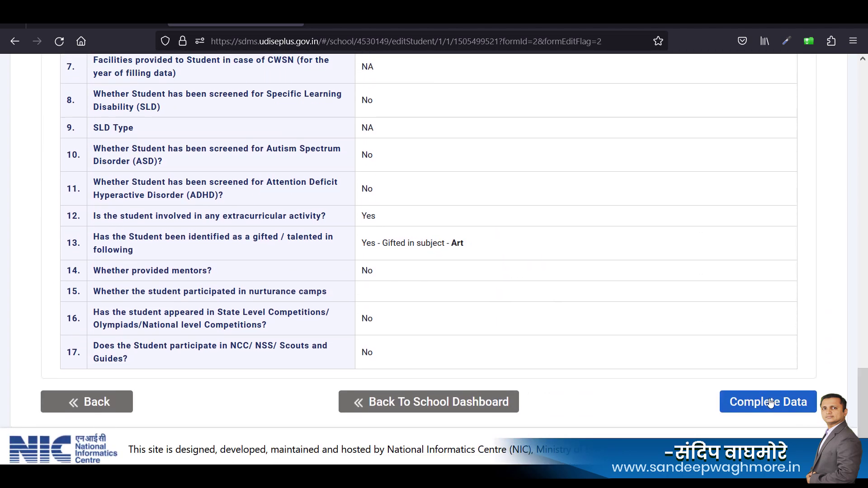
drag(861, 406, 848, 140)
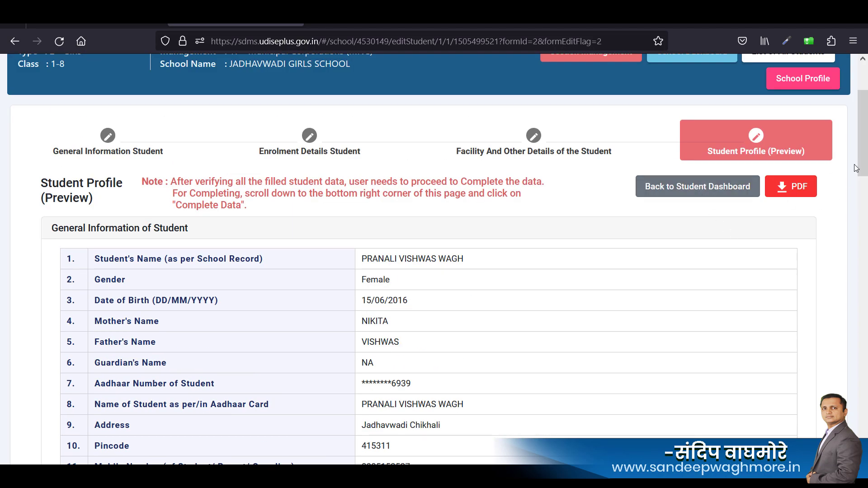
drag(862, 131, 863, 410)
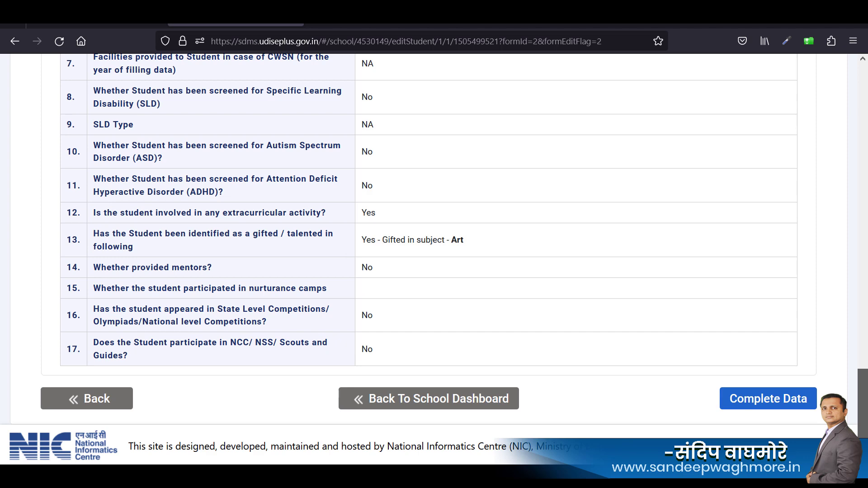
click(774, 407)
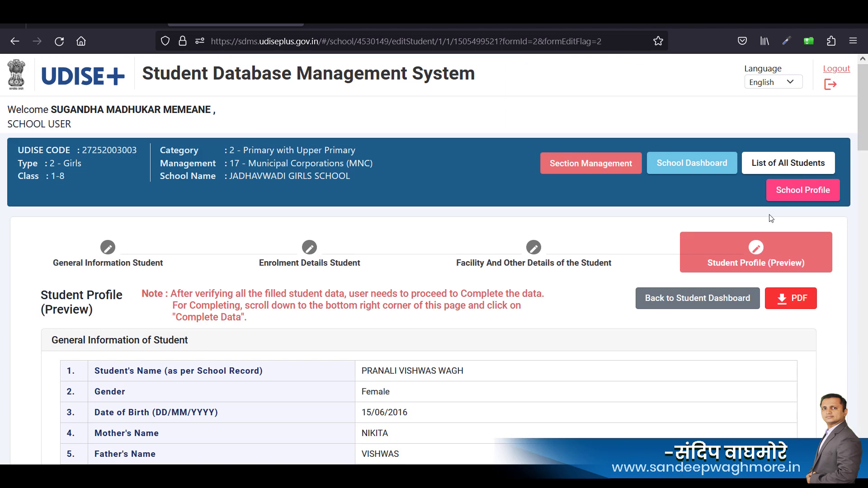
Return to the class student list, review the student's general profile form, then go to the School Dashboard.
click(701, 300)
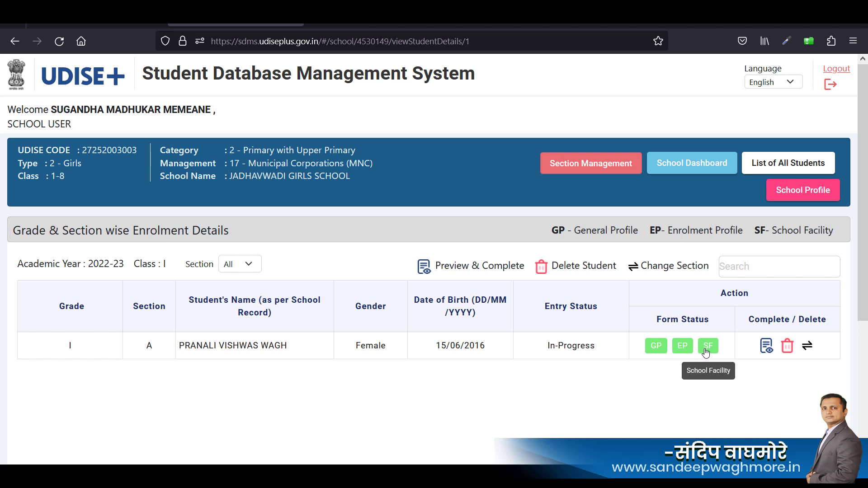
click(656, 346)
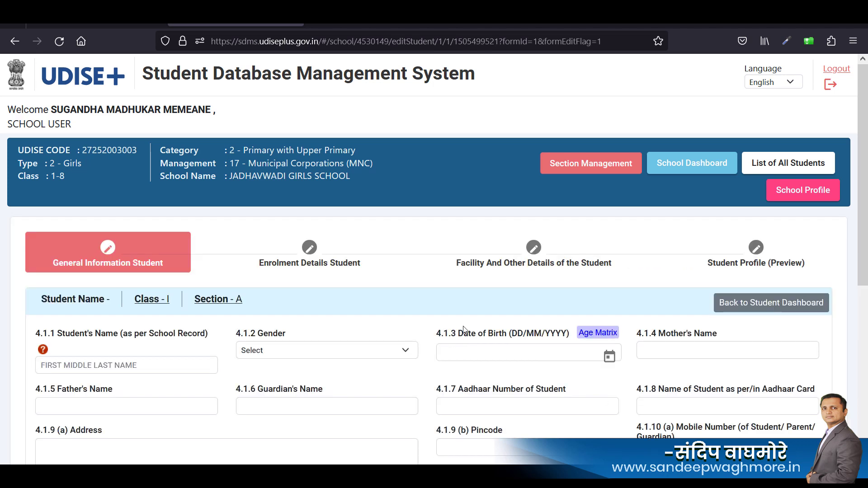
scroll(530, 350, down, 2)
scroll(530, 350, up, 2)
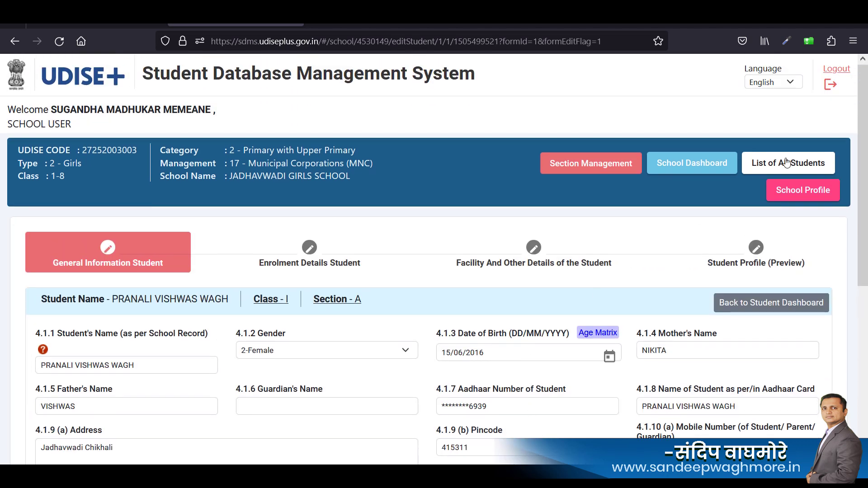
click(700, 168)
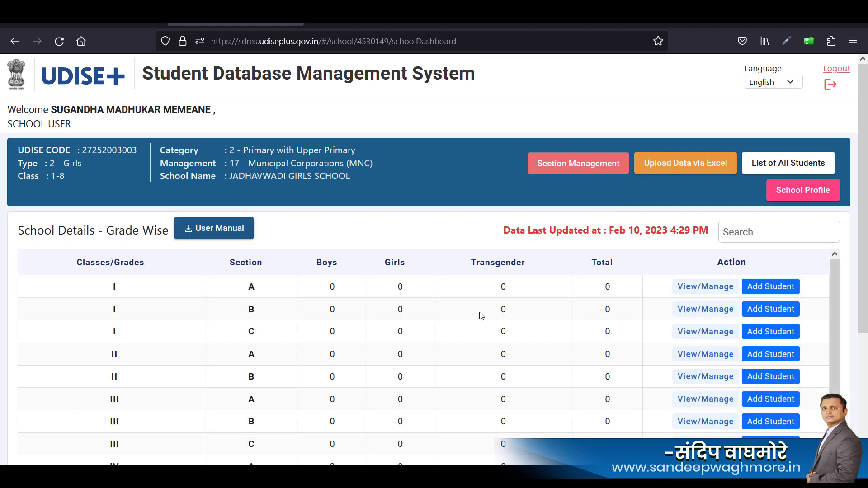
Open Class I section A's enrolment list and check the new student's green GP/EP/SF and In-Progress status.
click(709, 289)
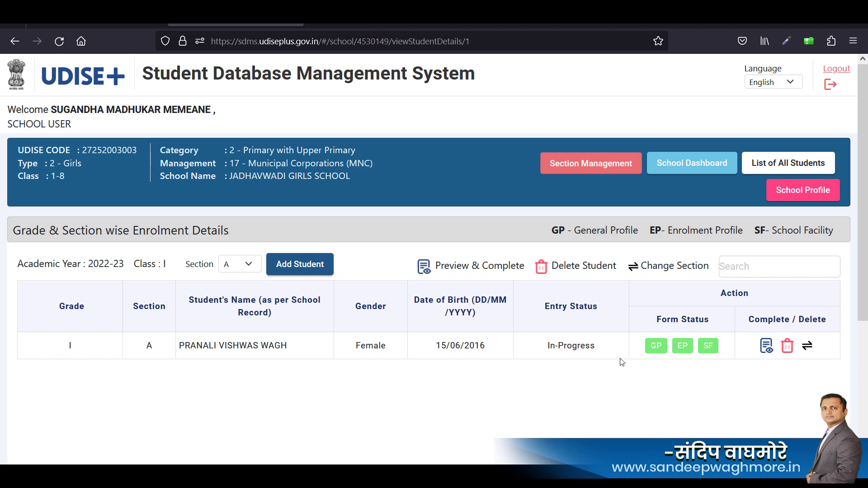
scroll(622, 362, down, 3)
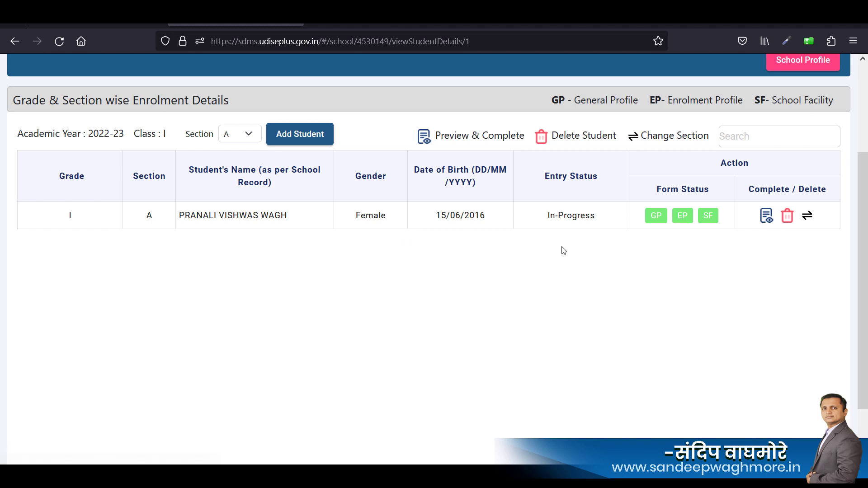
scroll(471, 260, up, 2)
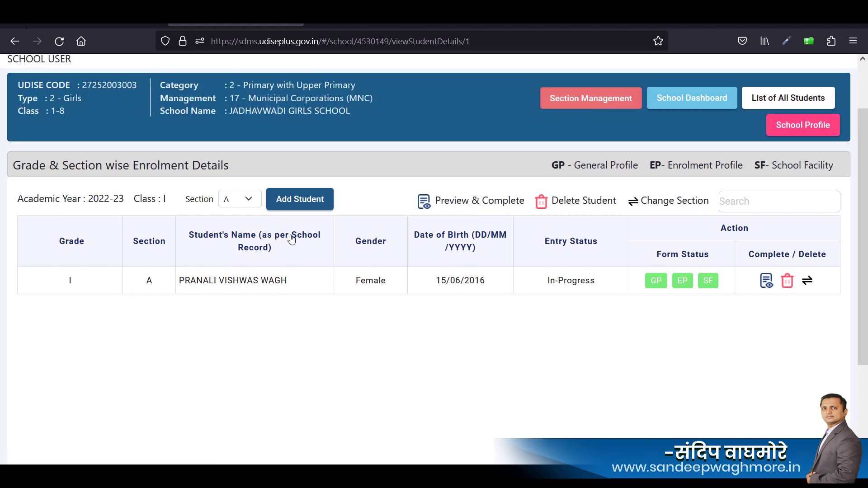
scroll(378, 339, up, 2)
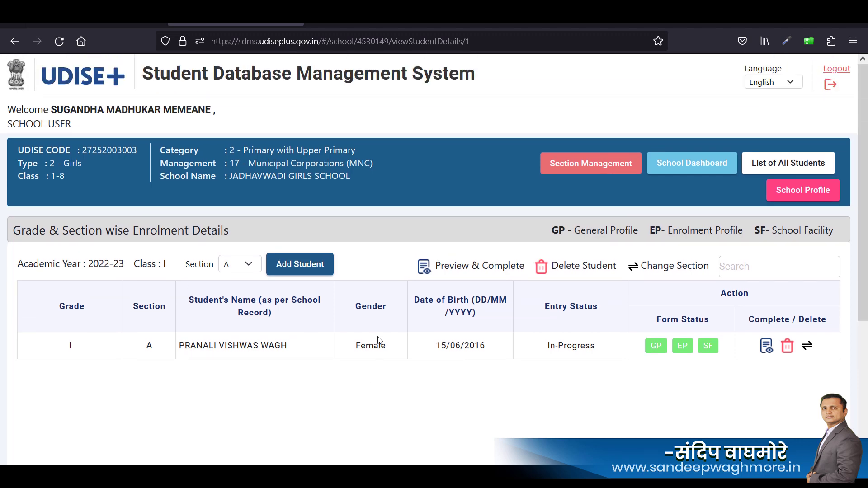
scroll(378, 340, down, 3)
scroll(379, 339, up, 2)
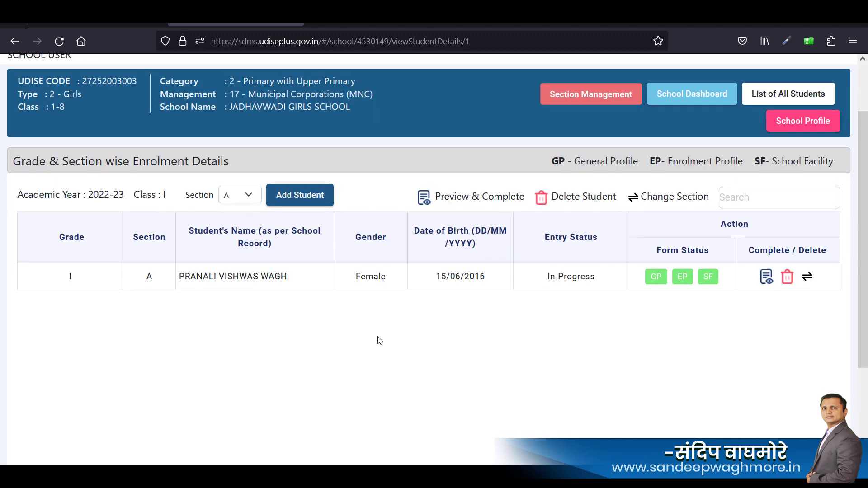